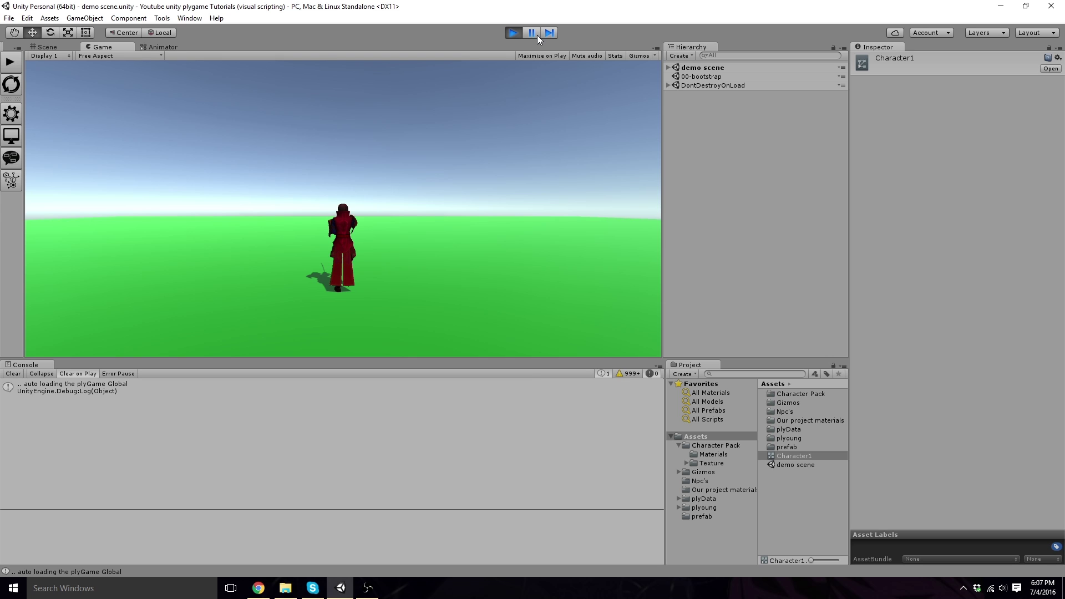
- Look around the green plane and character in the Game view, then stop Play mode
{"action": "right_click_drag", "start_coordinate": [495, 161], "coordinate": [480, 209]}
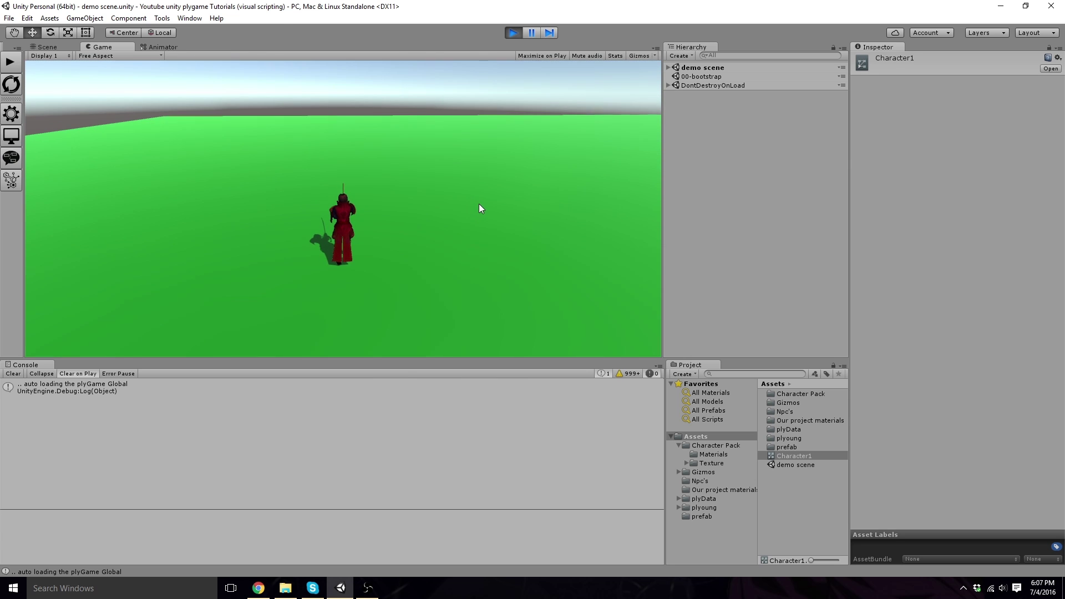
{"action": "right_click_drag", "start_coordinate": [327, 211], "coordinate": [651, 161]}
{"action": "left_click", "coordinate": [513, 32]}
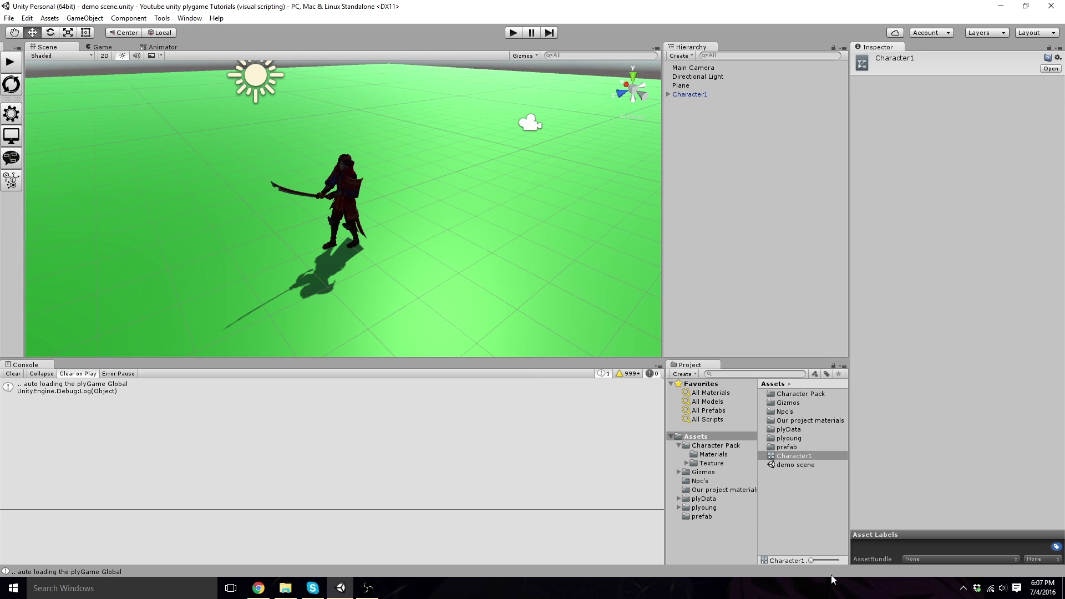
- Open Character1.controller in the Animator window
{"action": "double_click", "coordinate": [786, 456]}
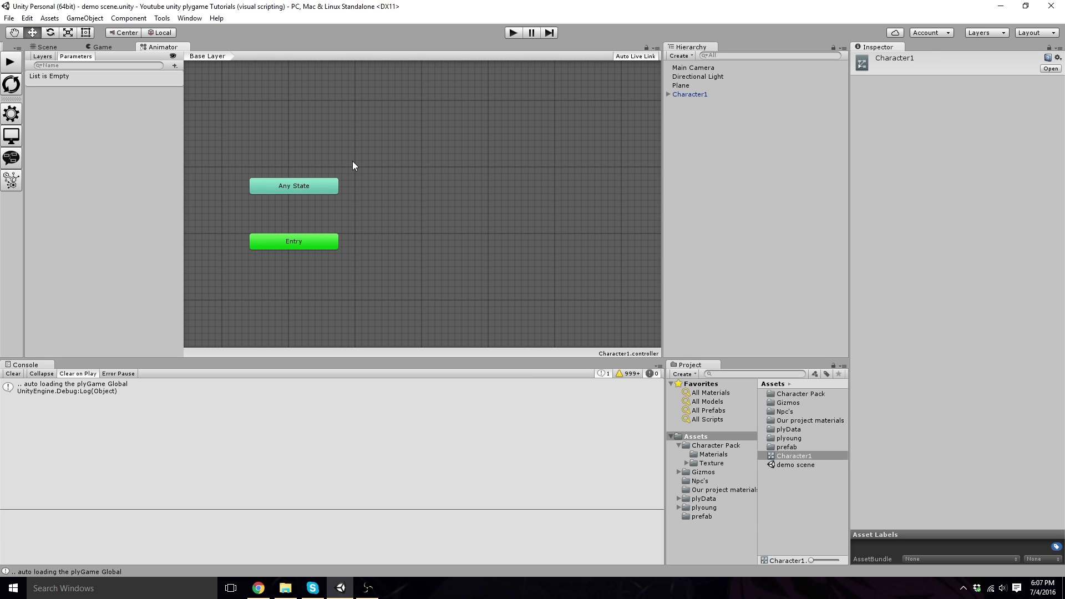
- Add float parameters Speed and Forward to the Character1 controller
{"action": "left_click", "coordinate": [73, 57]}
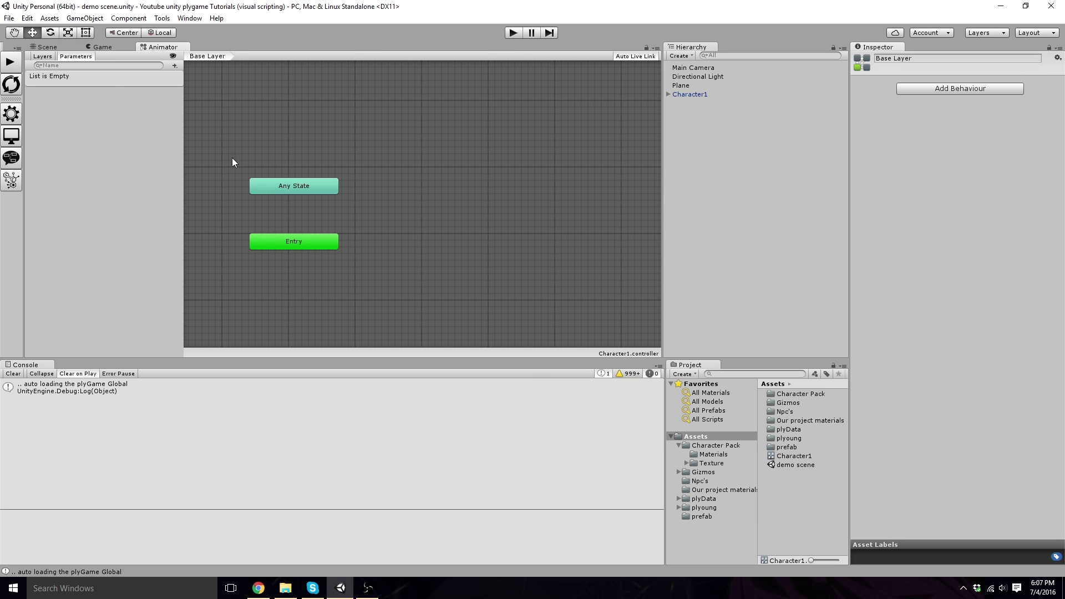
{"action": "left_click", "coordinate": [175, 65]}
{"action": "left_click", "coordinate": [184, 75]}
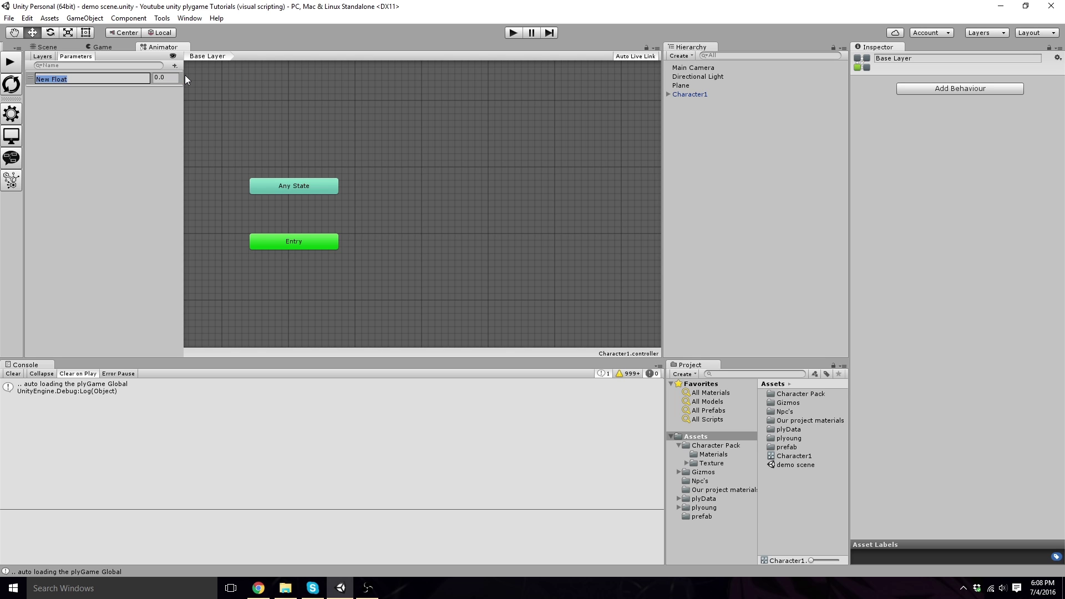
{"action": "type", "text": "Speed"}
{"action": "key", "text": "Return"}
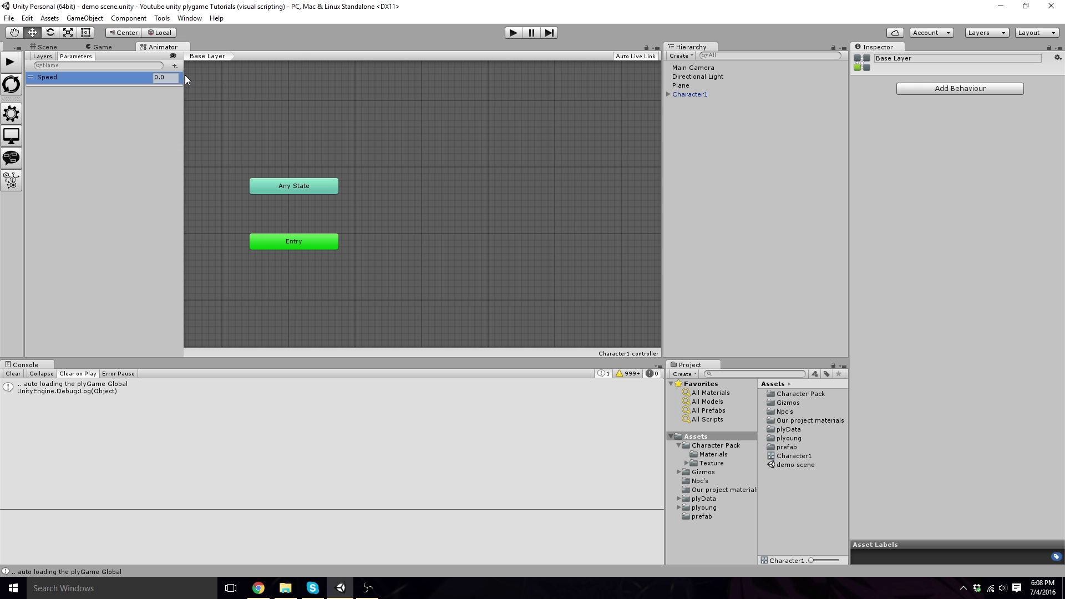
{"action": "left_click", "coordinate": [175, 65]}
{"action": "left_click", "coordinate": [181, 78]}
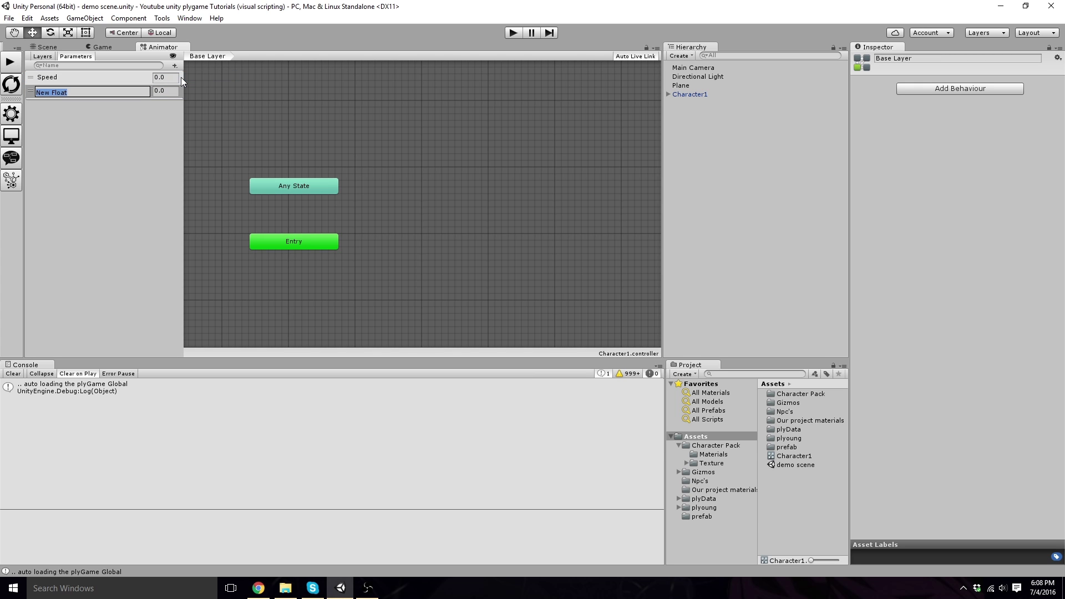
{"action": "type", "text": "Forward"}
{"action": "key", "text": "Return"}
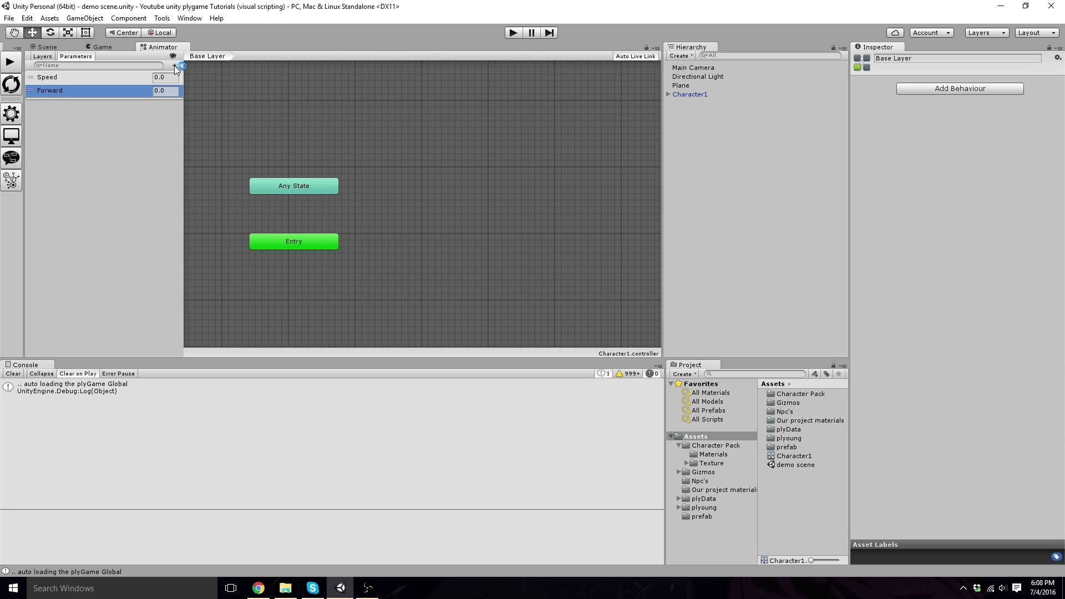
- Add the LeftRight float parameter, then select Character1 in the Hierarchy
{"action": "left_click", "coordinate": [175, 66]}
{"action": "left_click", "coordinate": [195, 77]}
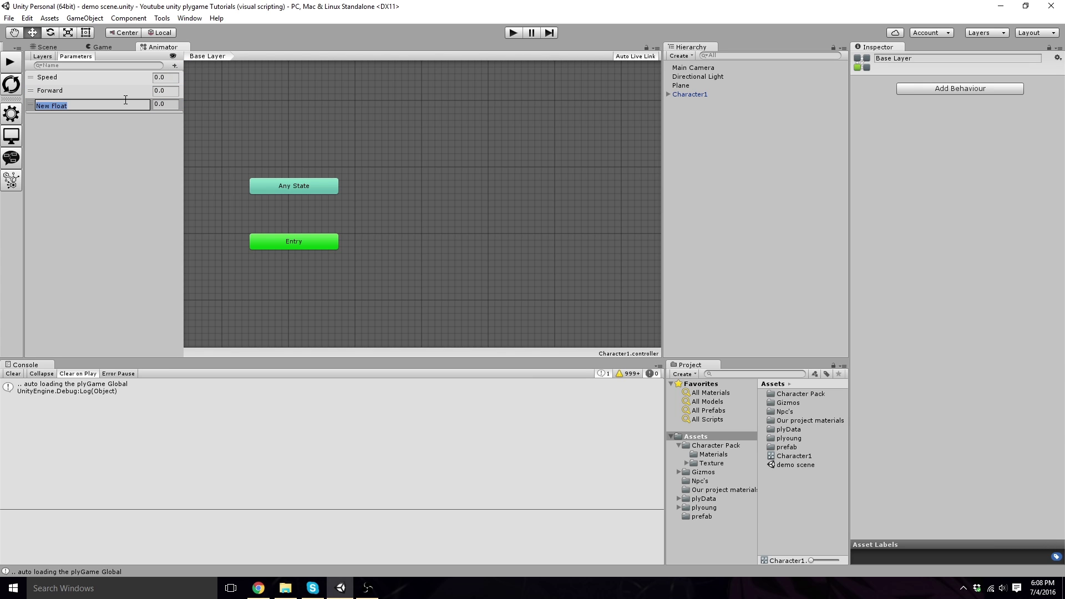
{"action": "type", "text": "LeftRight"}
{"action": "key", "text": "Return"}
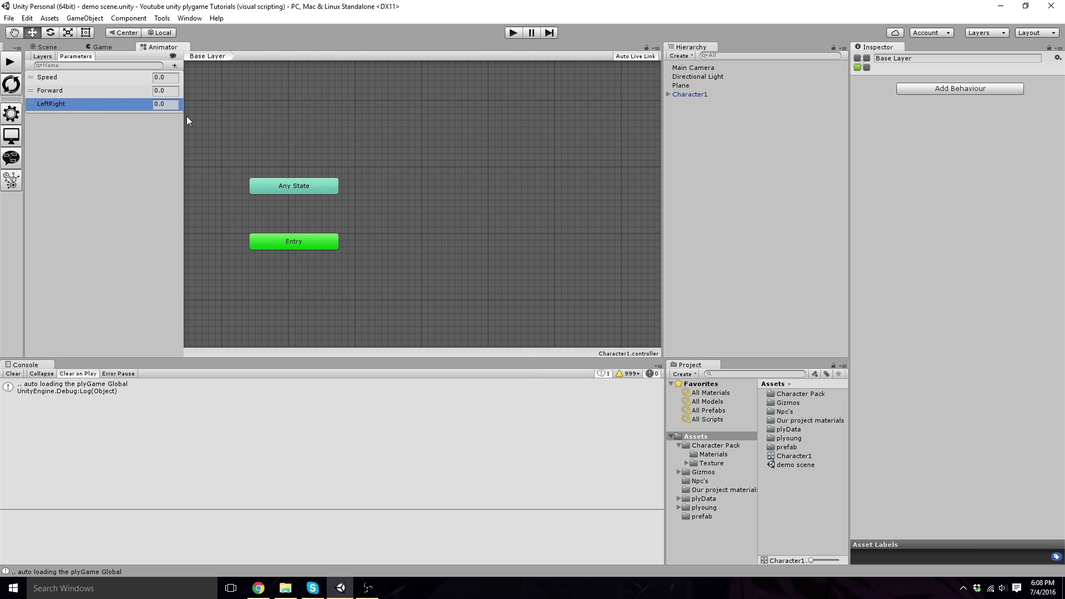
{"action": "left_click", "coordinate": [692, 94]}
- Scroll Character1's Inspector to the Basic Mecanim Control script's expected parameter names
{"action": "scroll", "coordinate": [924, 287], "scroll_direction": "down", "scroll_amount": 10}
{"action": "scroll", "coordinate": [924, 287], "scroll_direction": "down", "scroll_amount": 10}
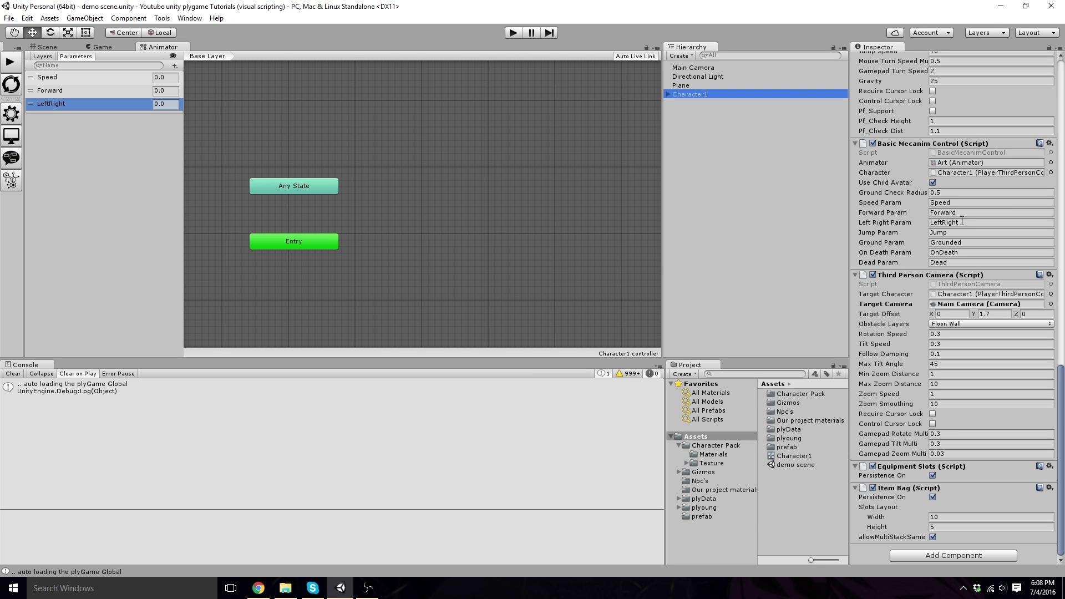
{"action": "left_click", "coordinate": [951, 224]}
{"action": "left_click", "coordinate": [731, 178]}
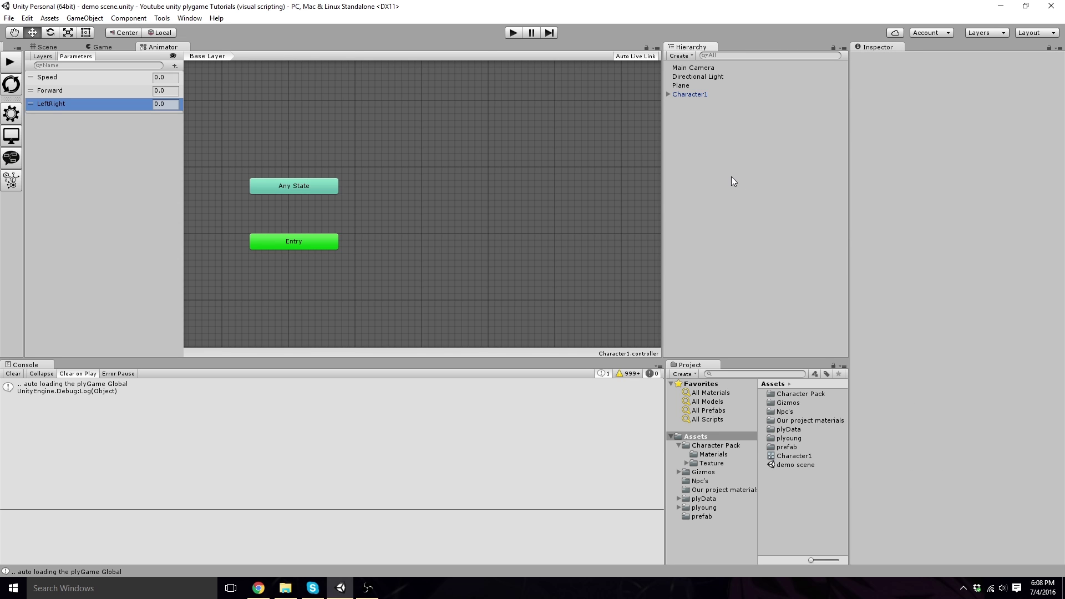
{"action": "left_click", "coordinate": [686, 95]}
{"action": "scroll", "coordinate": [949, 281], "scroll_direction": "down", "scroll_amount": 15}
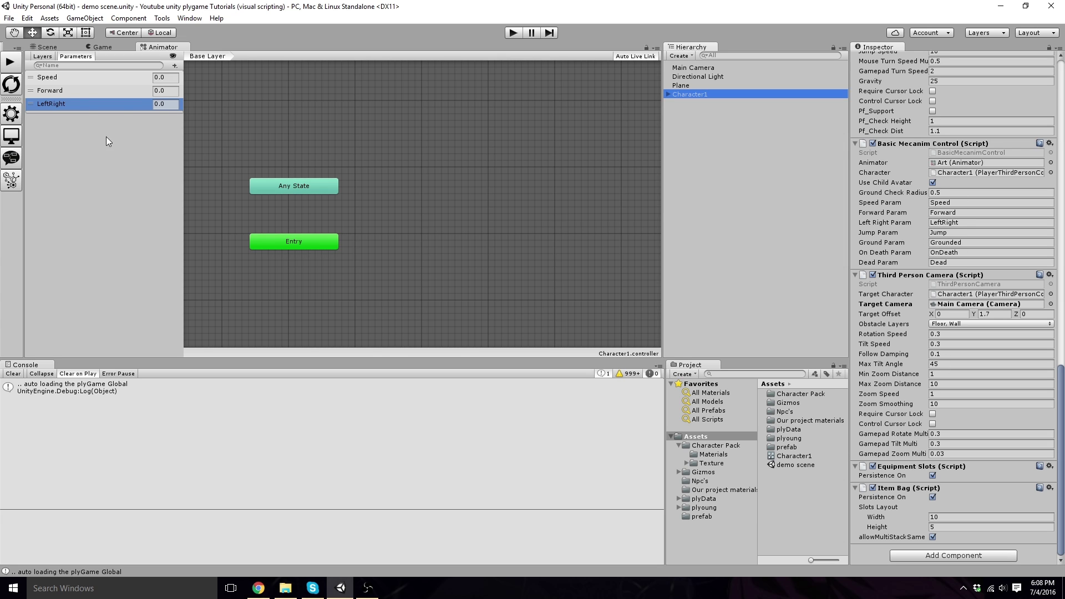
- Add a Jump float parameter and a Grounded bool parameter
{"action": "left_click", "coordinate": [175, 65]}
{"action": "left_click", "coordinate": [191, 75]}
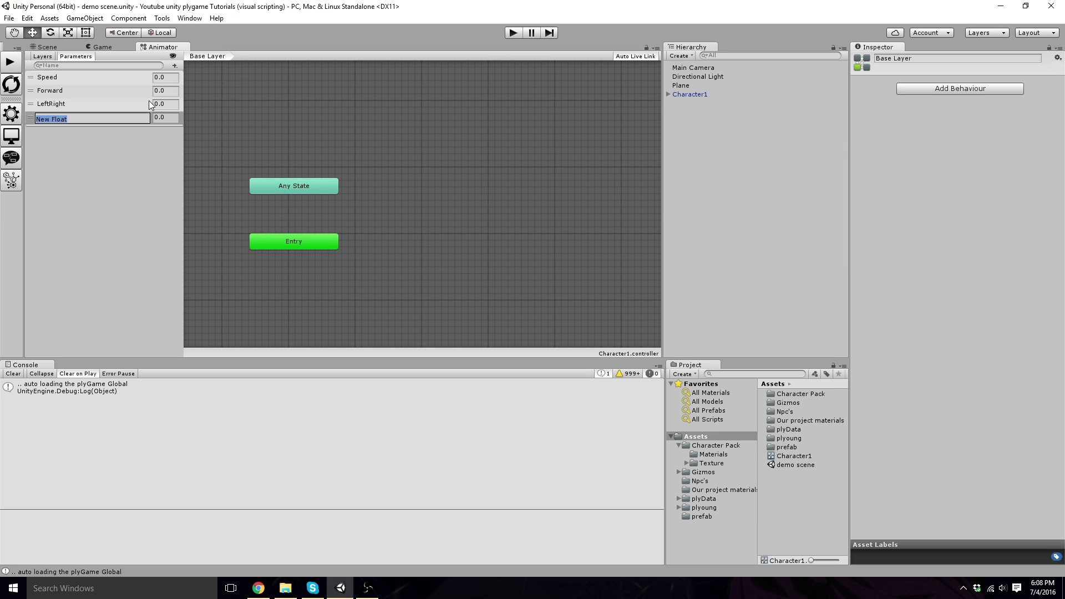
{"action": "type", "text": "Jump"}
{"action": "key", "text": "Return"}
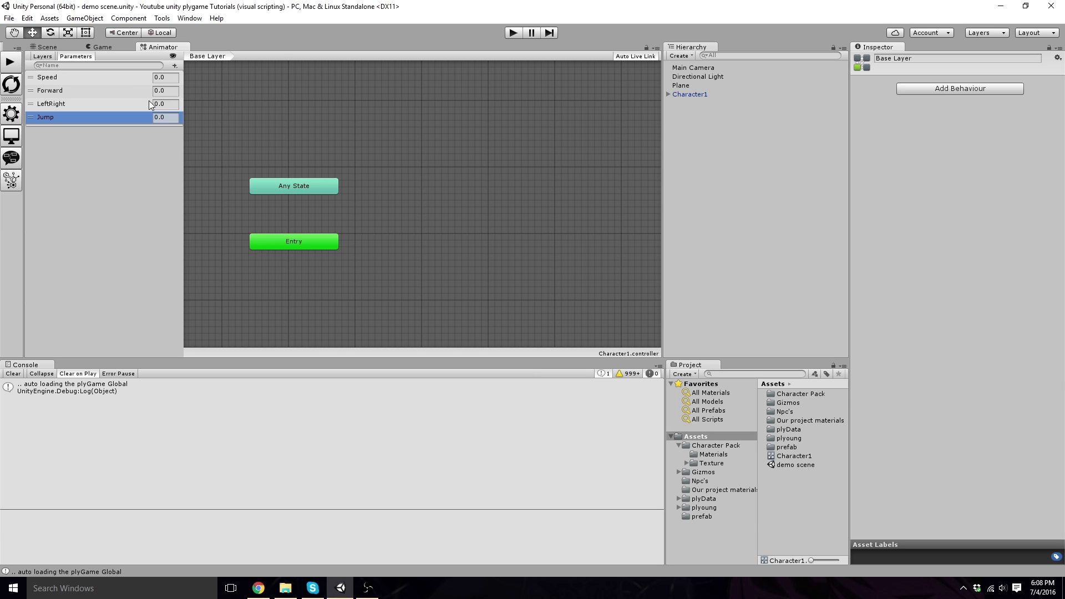
{"action": "left_click", "coordinate": [174, 65]}
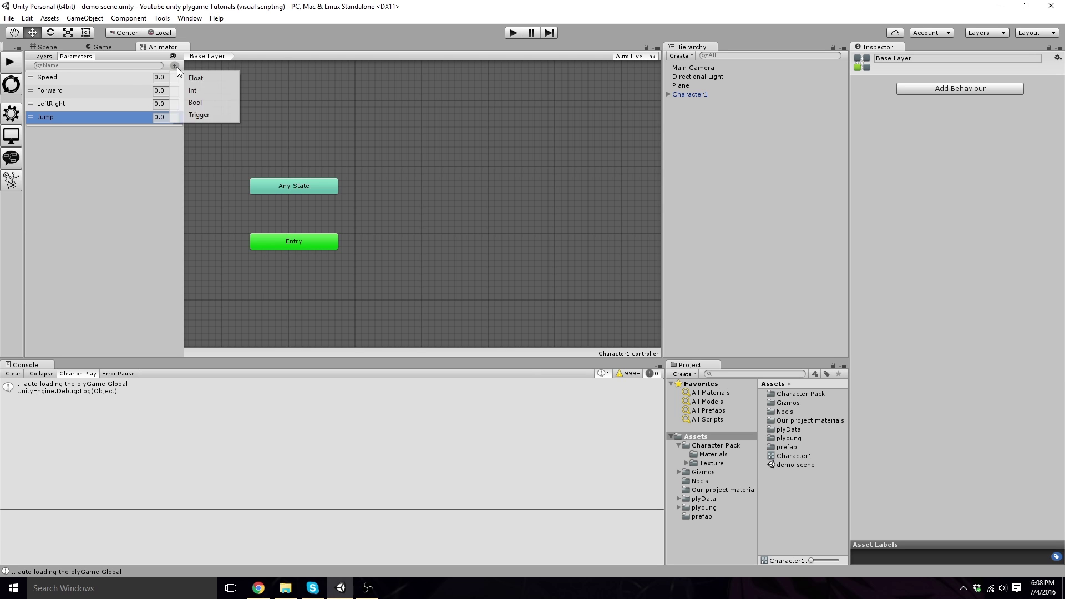
{"action": "left_click", "coordinate": [191, 103]}
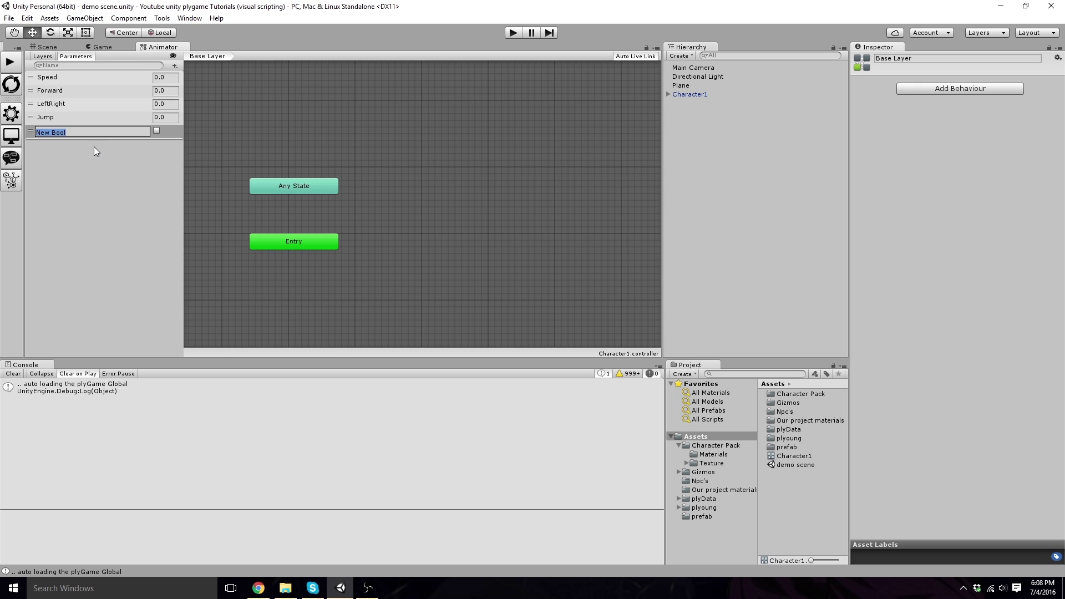
{"action": "type", "text": "Groun"}
{"action": "key", "text": "Return"}
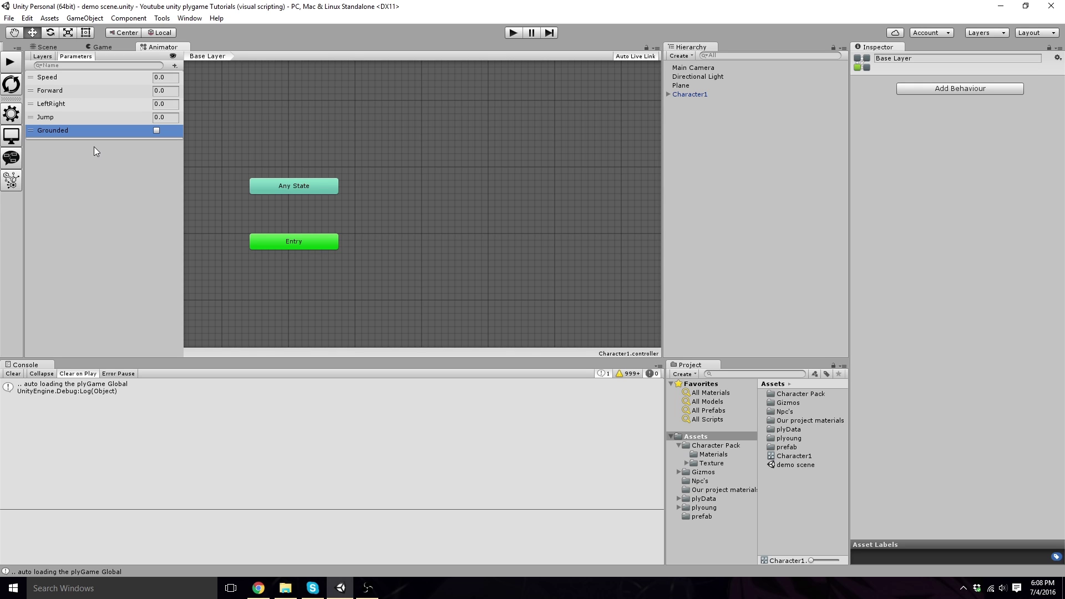
- Add an OnDeath trigger parameter and a Dead bool parameter
{"action": "left_click", "coordinate": [173, 66]}
{"action": "left_click", "coordinate": [196, 115]}
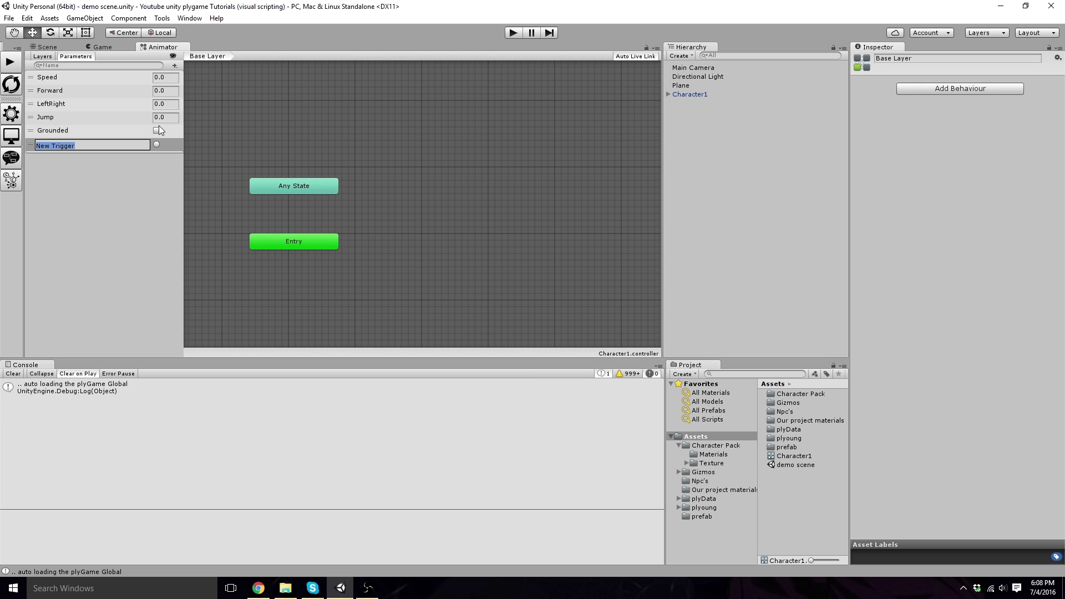
{"action": "type", "text": "OnDeath"}
{"action": "key", "text": "Return"}
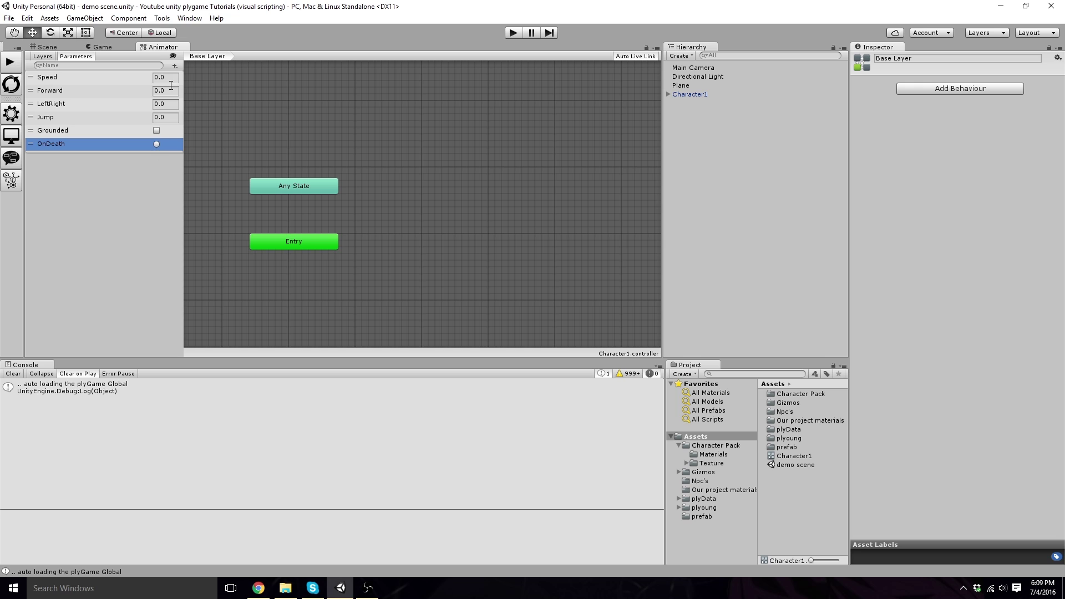
{"action": "left_click", "coordinate": [175, 66]}
{"action": "left_click", "coordinate": [195, 102]}
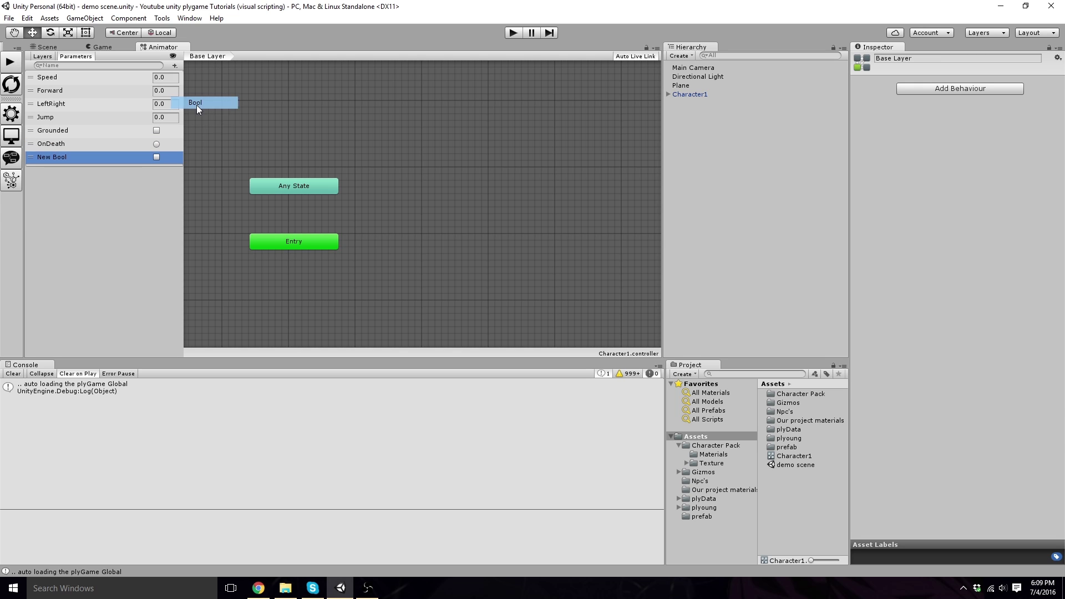
{"action": "type", "text": "Dead"}
{"action": "key", "text": "Return"}
- Reposition the Entry and Any State nodes and drag the Exit node to the left
{"action": "mouse_move", "coordinate": [332, 242]}
{"action": "left_mouse_down"}
{"action": "mouse_move", "coordinate": [364, 241]}
{"action": "mouse_move", "coordinate": [316, 244]}
{"action": "left_mouse_up"}
{"action": "left_click_drag", "start_coordinate": [314, 188], "coordinate": [302, 157]}
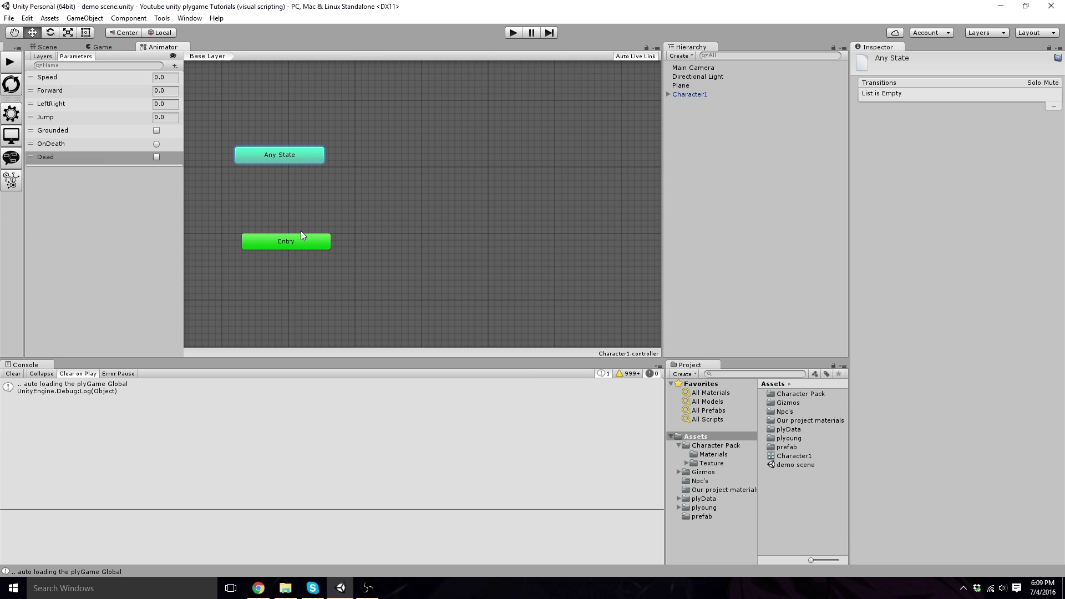
{"action": "left_click_drag", "start_coordinate": [293, 243], "coordinate": [446, 234]}
{"action": "left_click", "coordinate": [395, 218]}
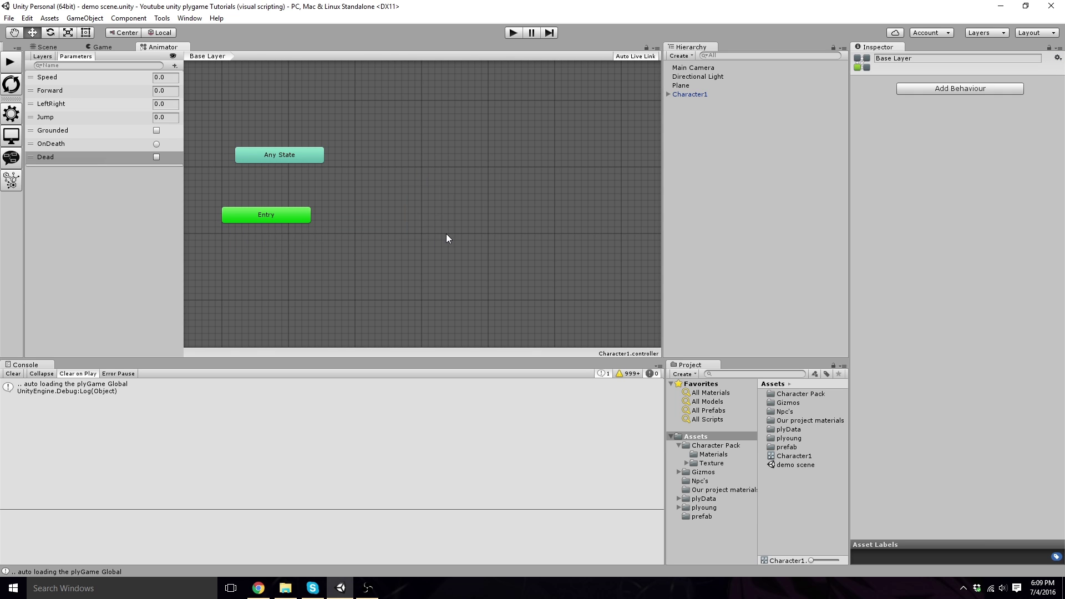
{"action": "middle_click_drag", "start_coordinate": [389, 204], "coordinate": [304, 183]}
{"action": "left_click_drag", "start_coordinate": [616, 211], "coordinate": [335, 268]}
{"action": "left_click", "coordinate": [318, 217]}
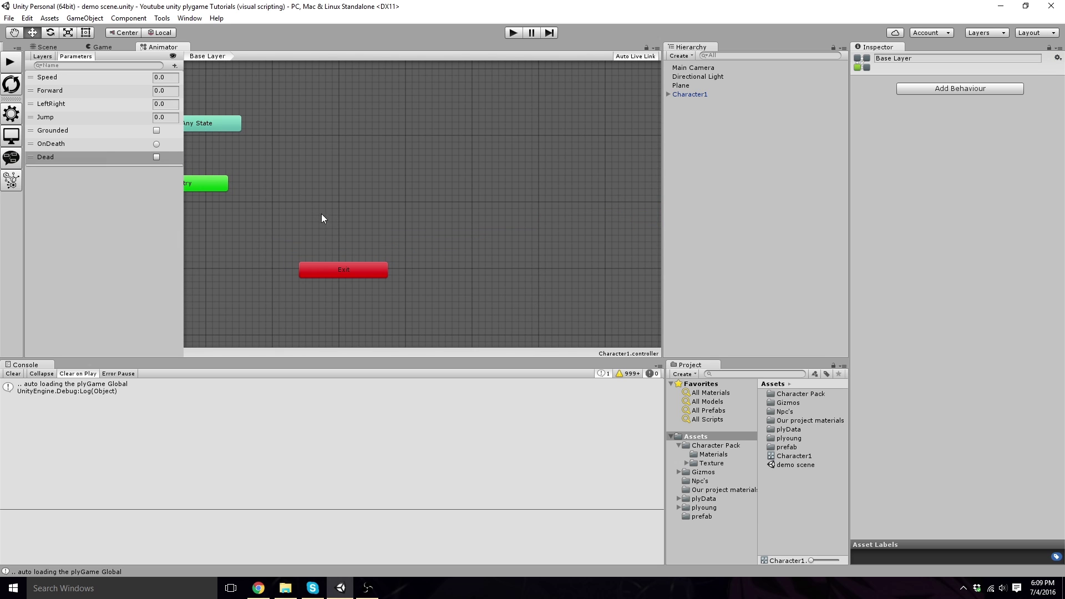
- Group Exit, Entry and Any State together on the left and show the Character Pack folder
{"action": "middle_click_drag", "start_coordinate": [321, 219], "coordinate": [399, 232]}
{"action": "left_click_drag", "start_coordinate": [459, 292], "coordinate": [244, 245]}
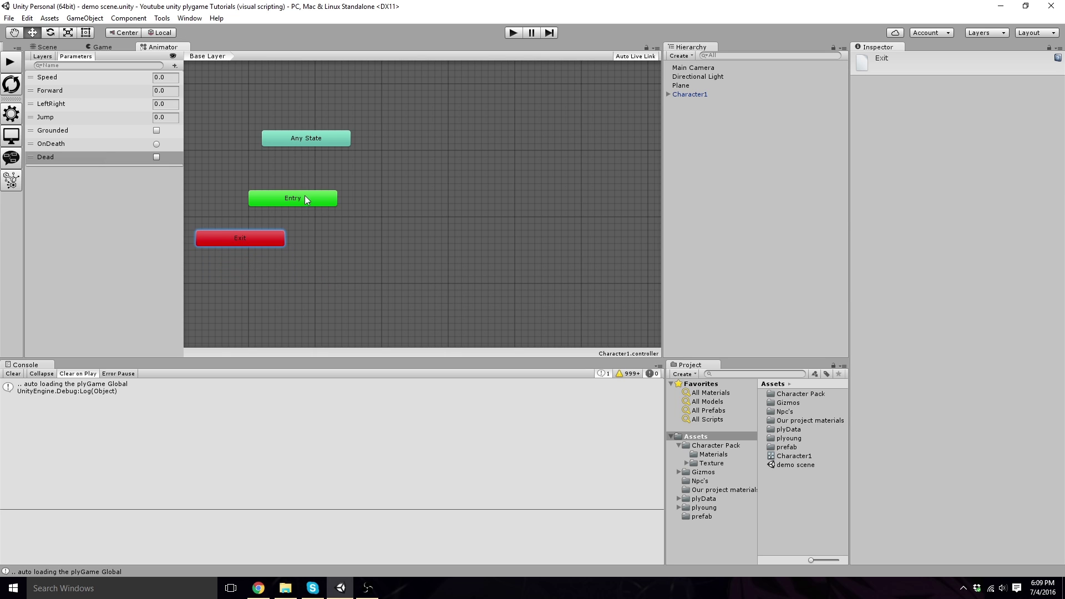
{"action": "left_click_drag", "start_coordinate": [305, 196], "coordinate": [376, 195]}
{"action": "left_click_drag", "start_coordinate": [320, 138], "coordinate": [285, 144]}
{"action": "left_click_drag", "start_coordinate": [252, 245], "coordinate": [271, 191]}
{"action": "left_click_drag", "start_coordinate": [271, 148], "coordinate": [262, 151]}
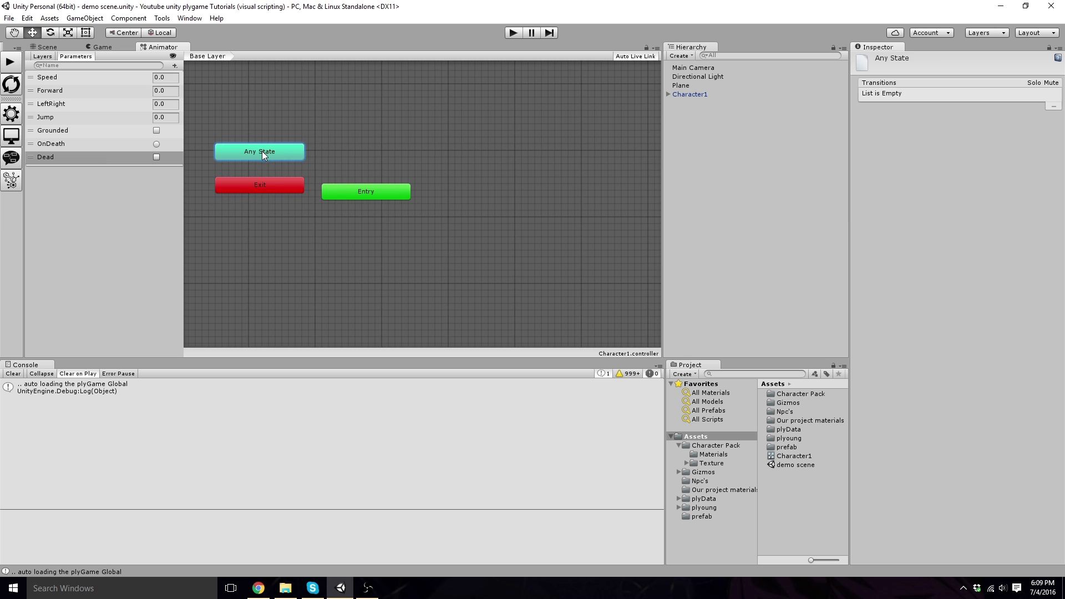
{"action": "middle_click_drag", "start_coordinate": [384, 239], "coordinate": [369, 240]}
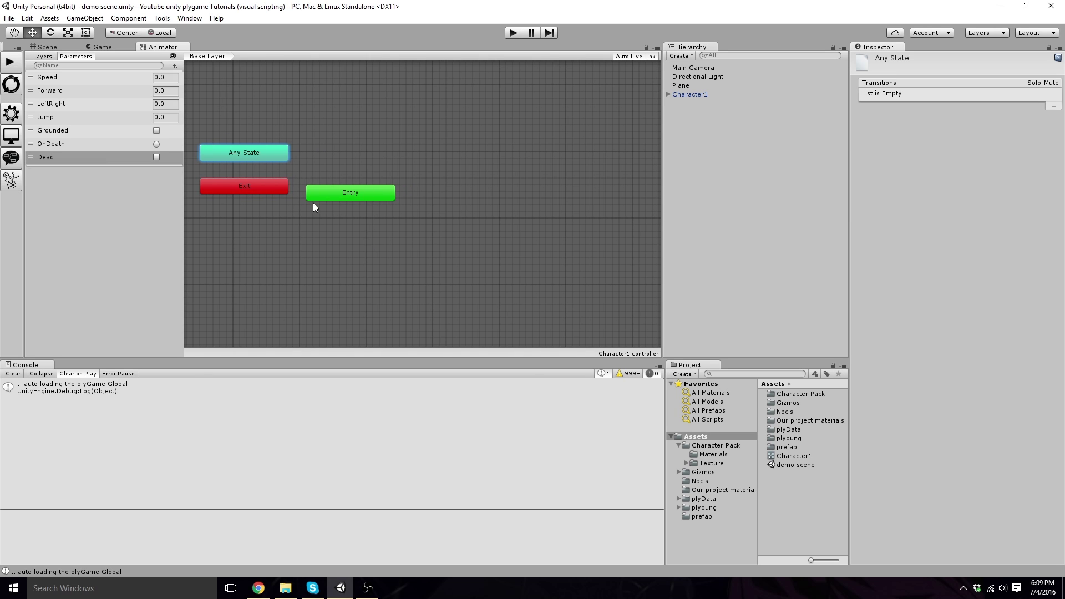
{"action": "left_click", "coordinate": [713, 445]}
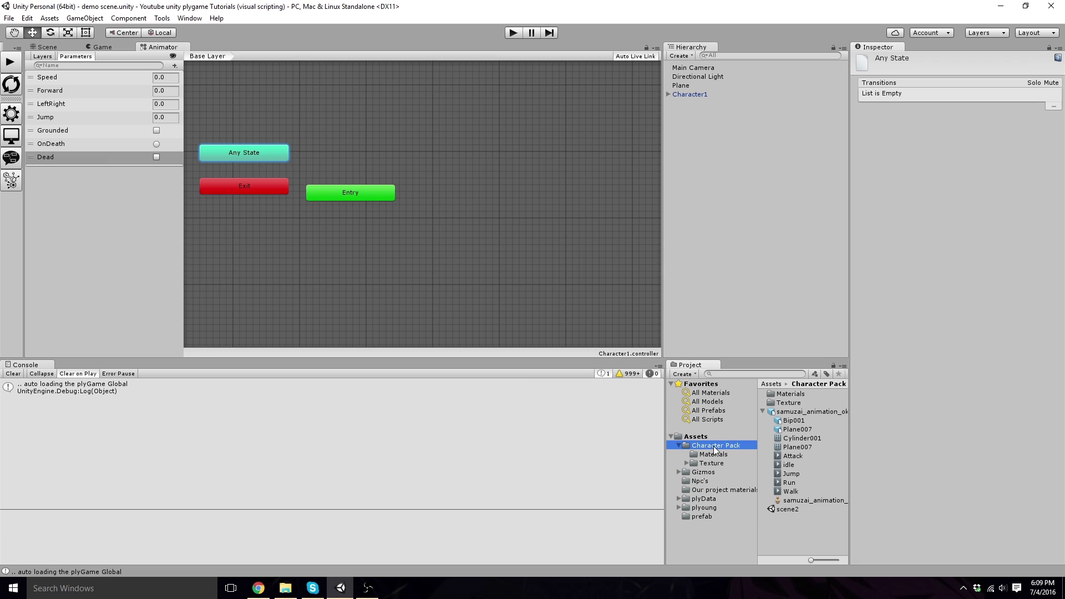
- Review the samuzai_animation model's Rig and Animations import settings, including the Walk clip's 125–156 range
{"action": "left_click", "coordinate": [804, 413]}
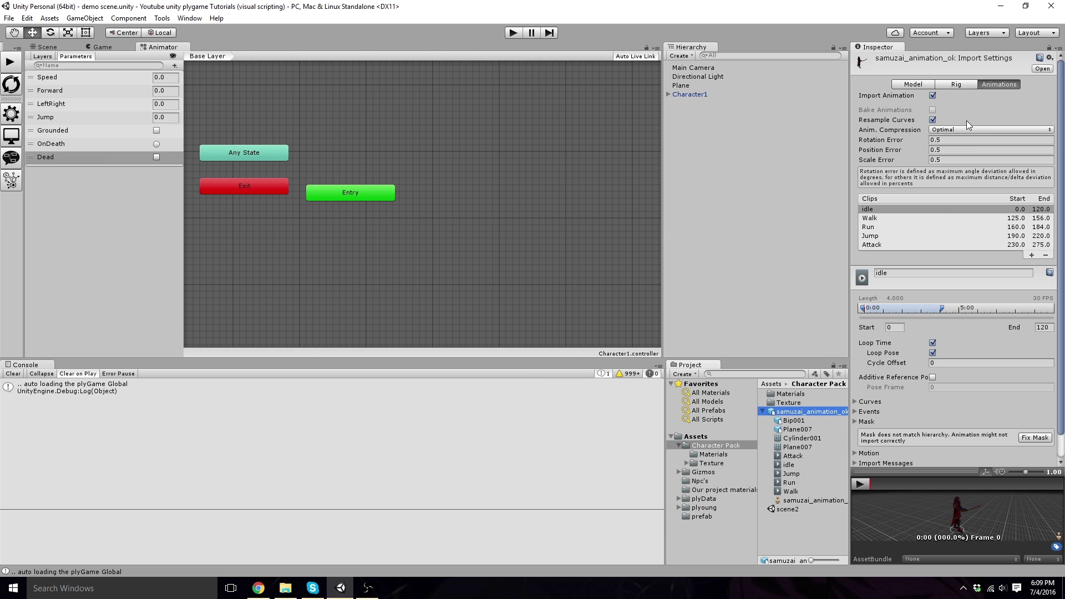
{"action": "left_click", "coordinate": [949, 84]}
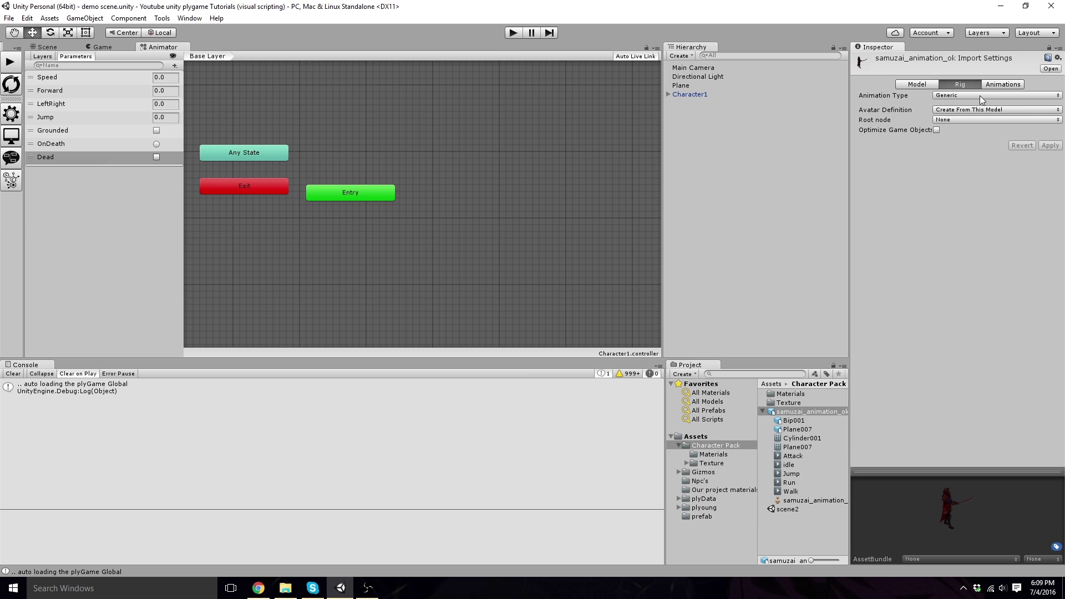
{"action": "left_click", "coordinate": [993, 85]}
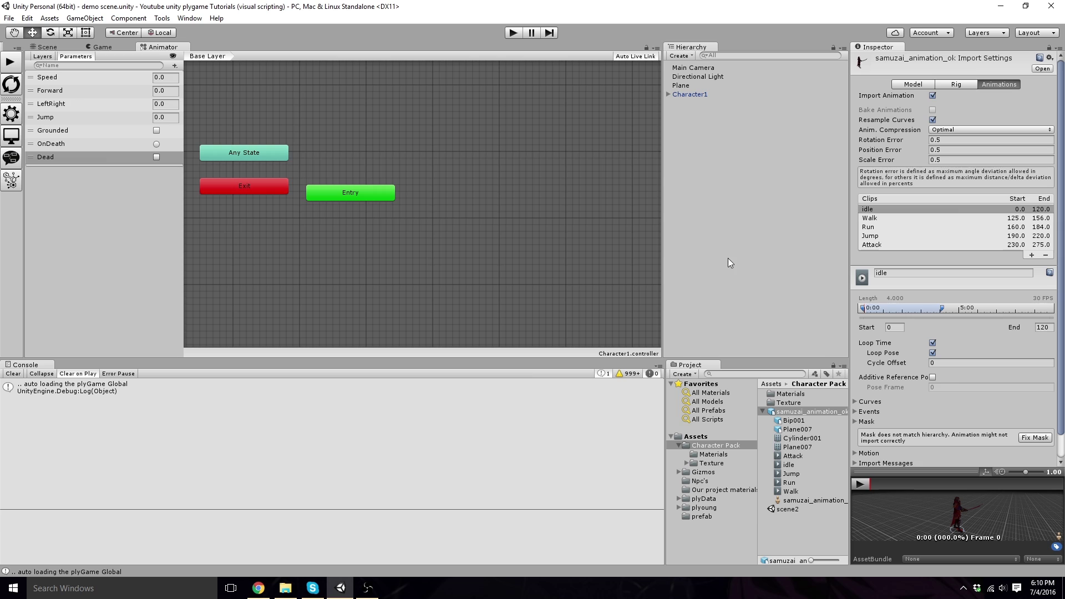
{"action": "left_click", "coordinate": [878, 217]}
- Drag the idle, Walk and Attack clips into the Base Layer as states, with idle as default
{"action": "left_click", "coordinate": [877, 227]}
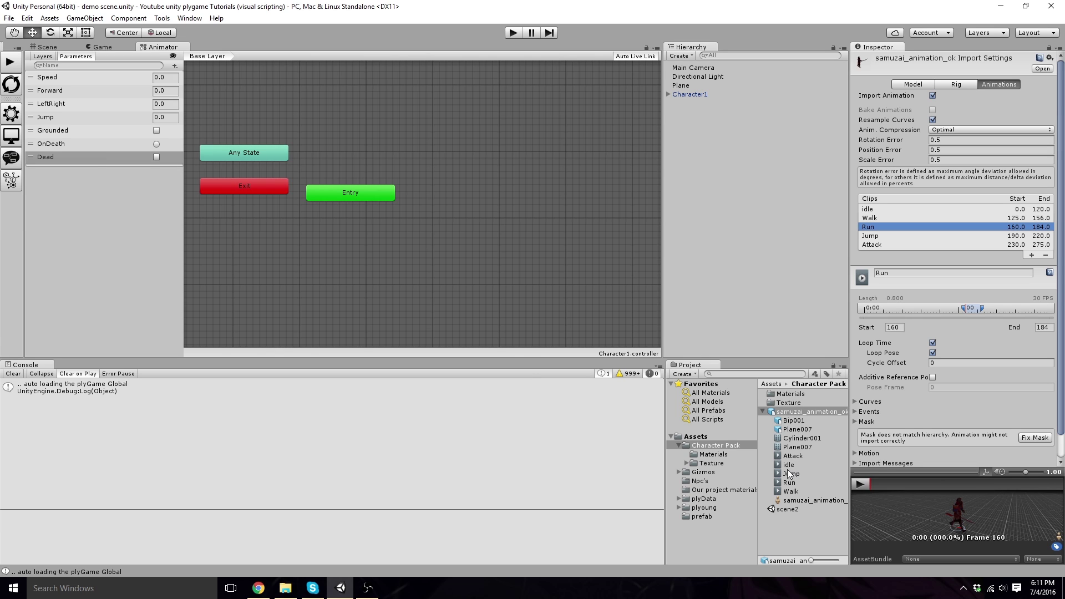
{"action": "left_click_drag", "start_coordinate": [787, 466], "coordinate": [450, 161]}
{"action": "left_click", "coordinate": [477, 168]}
{"action": "left_click", "coordinate": [716, 445]}
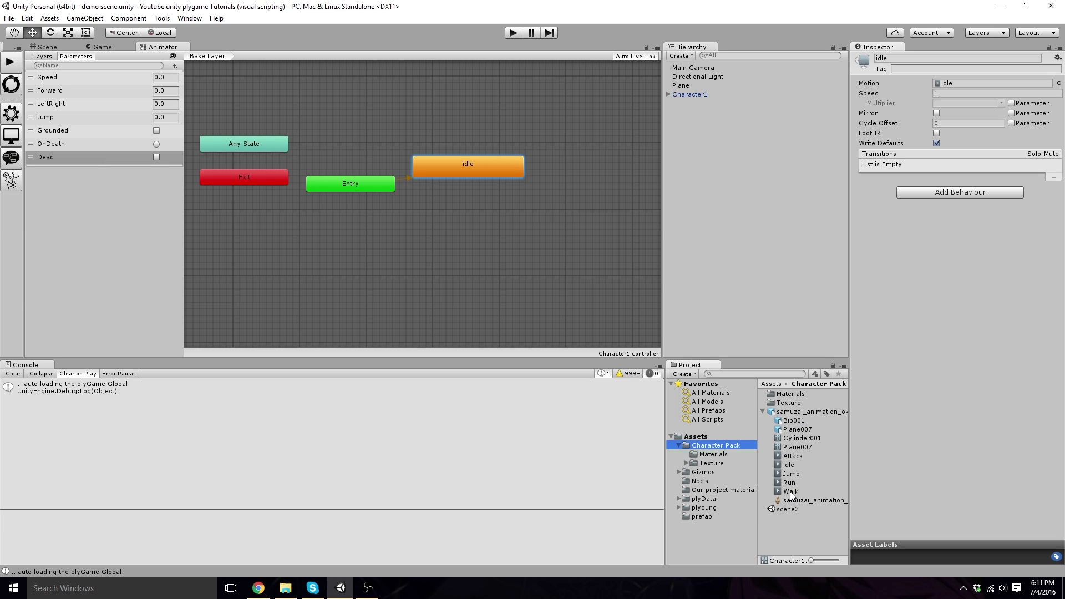
{"action": "left_click_drag", "start_coordinate": [793, 491], "coordinate": [581, 188]}
{"action": "left_click_drag", "start_coordinate": [520, 119], "coordinate": [526, 124]}
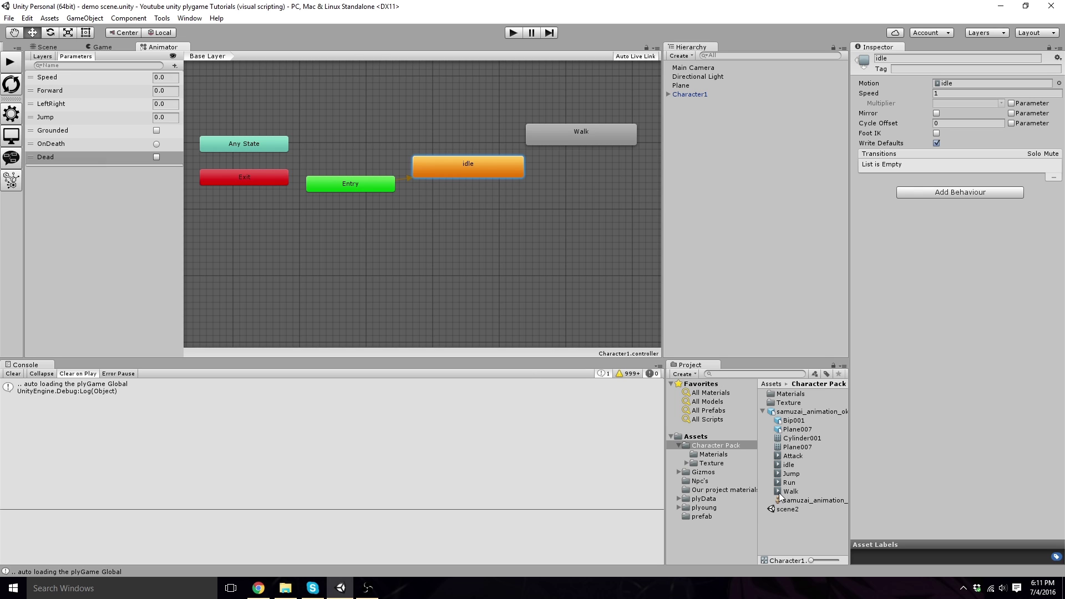
{"action": "left_click_drag", "start_coordinate": [789, 458], "coordinate": [526, 226]}
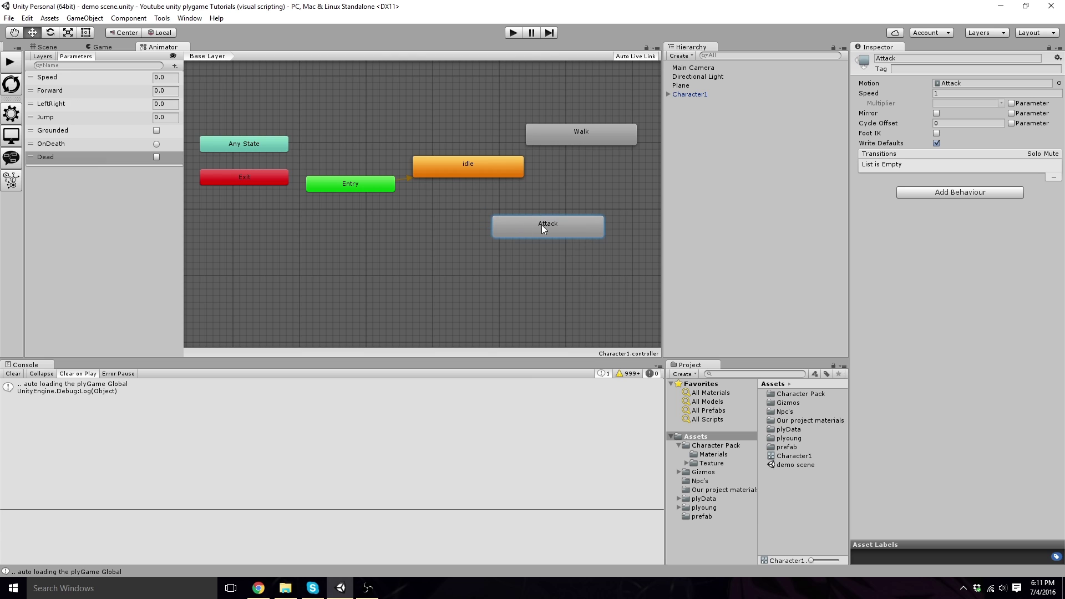
{"action": "middle_click_drag", "start_coordinate": [566, 253], "coordinate": [487, 295]}
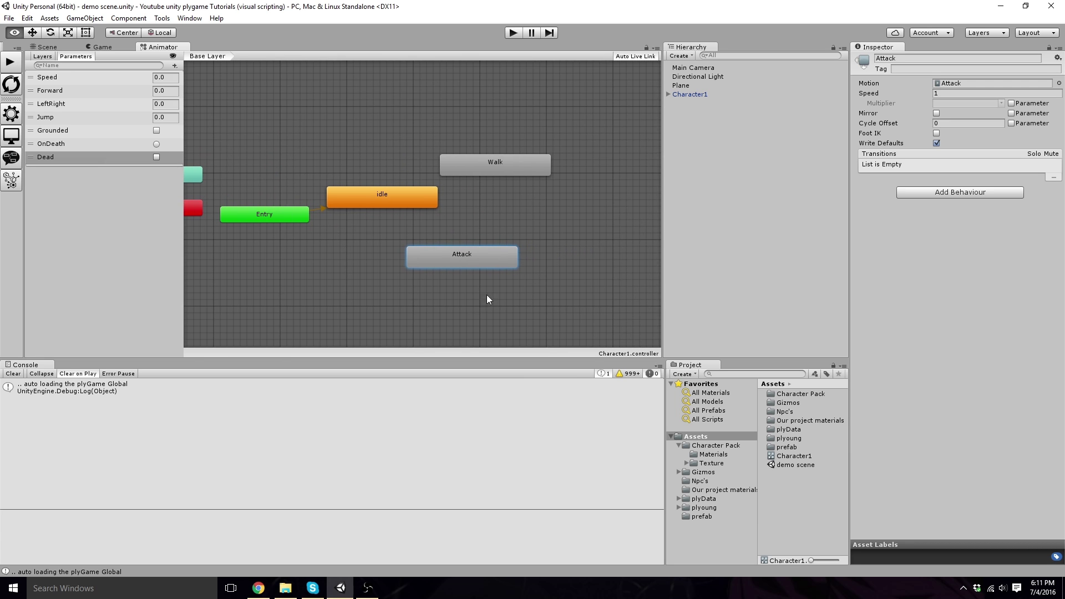
{"action": "left_click_drag", "start_coordinate": [183, 226], "coordinate": [113, 226]}
{"action": "middle_click_drag", "start_coordinate": [197, 268], "coordinate": [253, 263]}
{"action": "left_click_drag", "start_coordinate": [477, 158], "coordinate": [457, 143]}
- Create an idle-to-Walk transition with exit time off and condition Forward Greater 1
{"action": "left_click", "coordinate": [382, 191]}
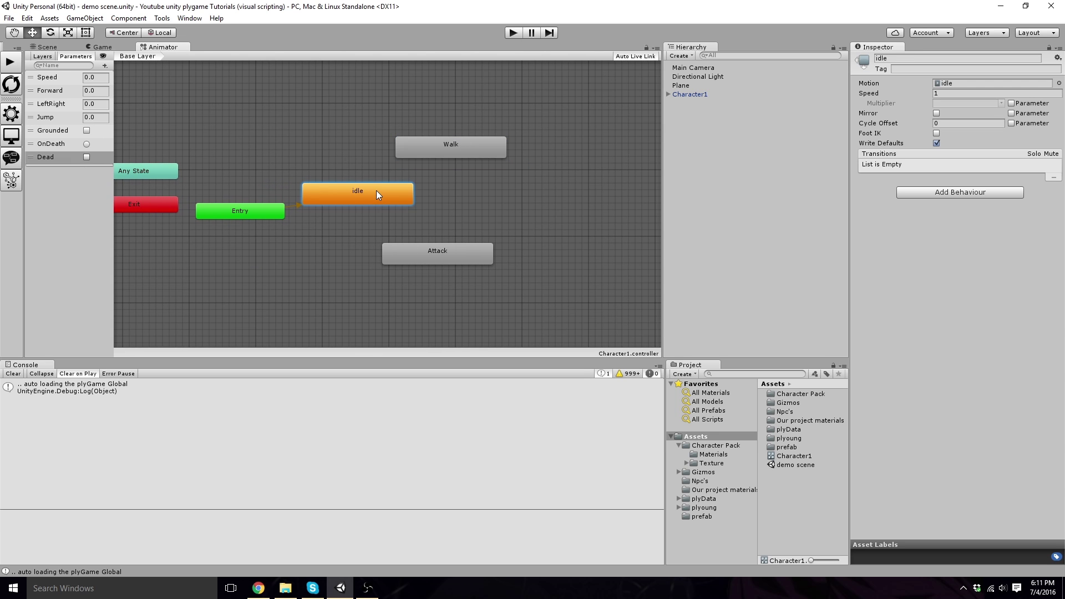
{"action": "right_click", "coordinate": [377, 191]}
{"action": "left_click", "coordinate": [400, 197]}
{"action": "left_click", "coordinate": [438, 154]}
{"action": "left_click", "coordinate": [403, 176]}
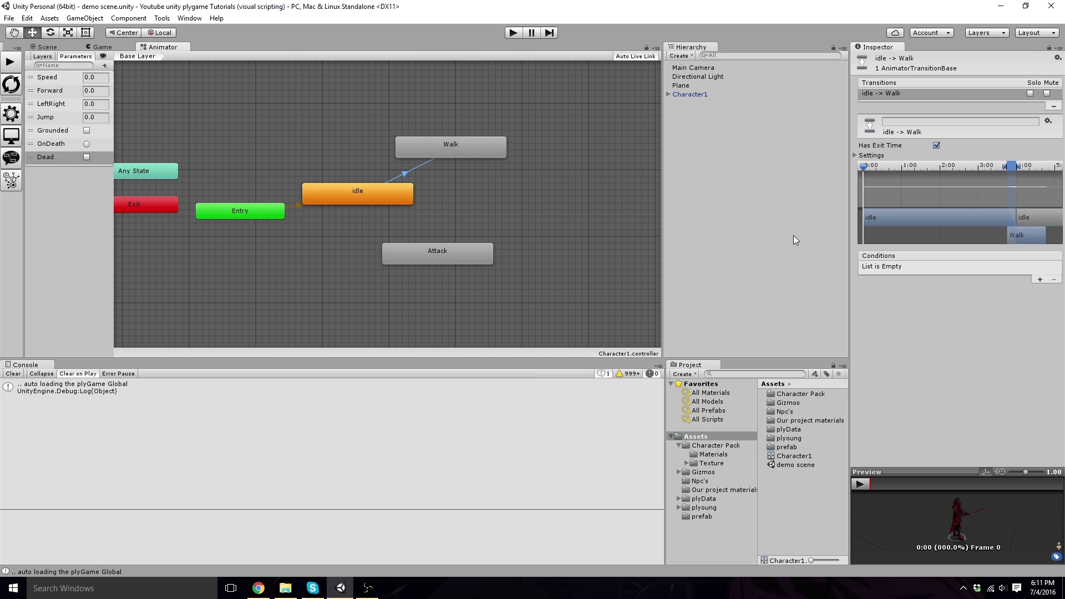
{"action": "left_click", "coordinate": [901, 146]}
{"action": "left_click", "coordinate": [1040, 280]}
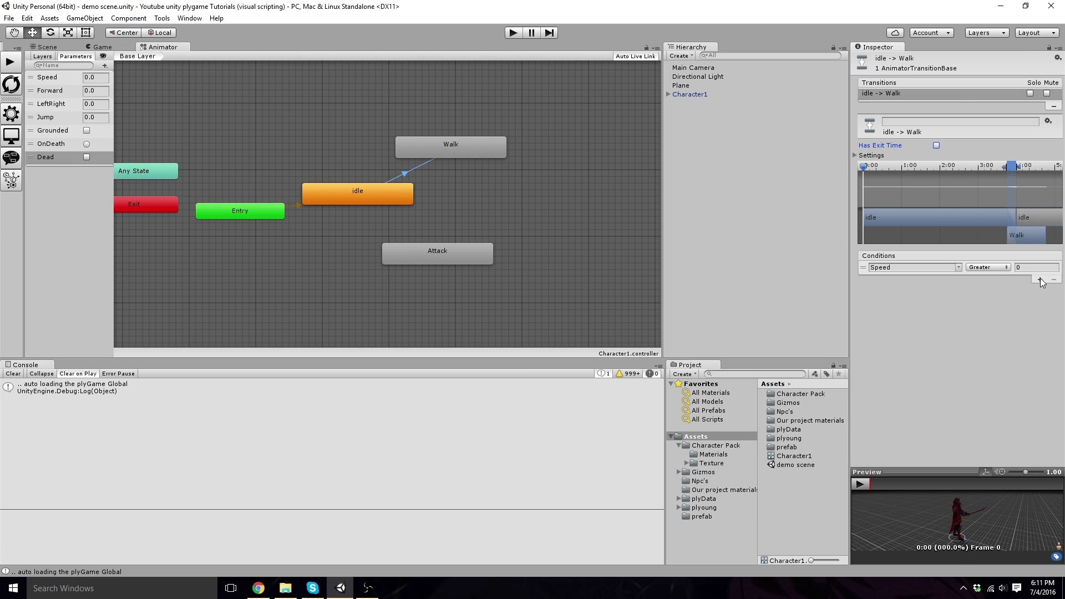
{"action": "left_click", "coordinate": [956, 267]}
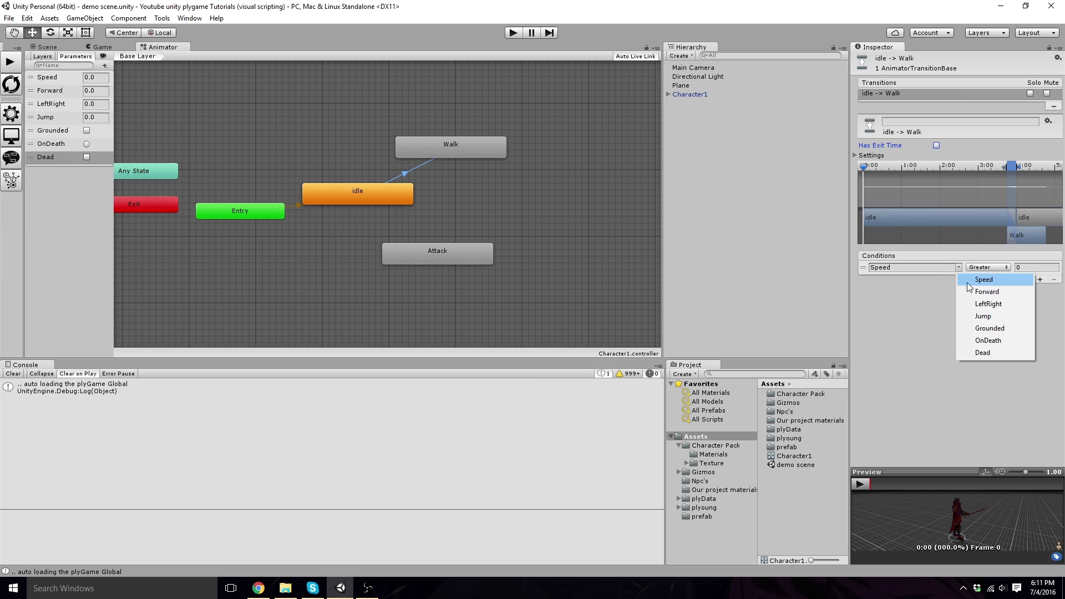
{"action": "left_click", "coordinate": [976, 292]}
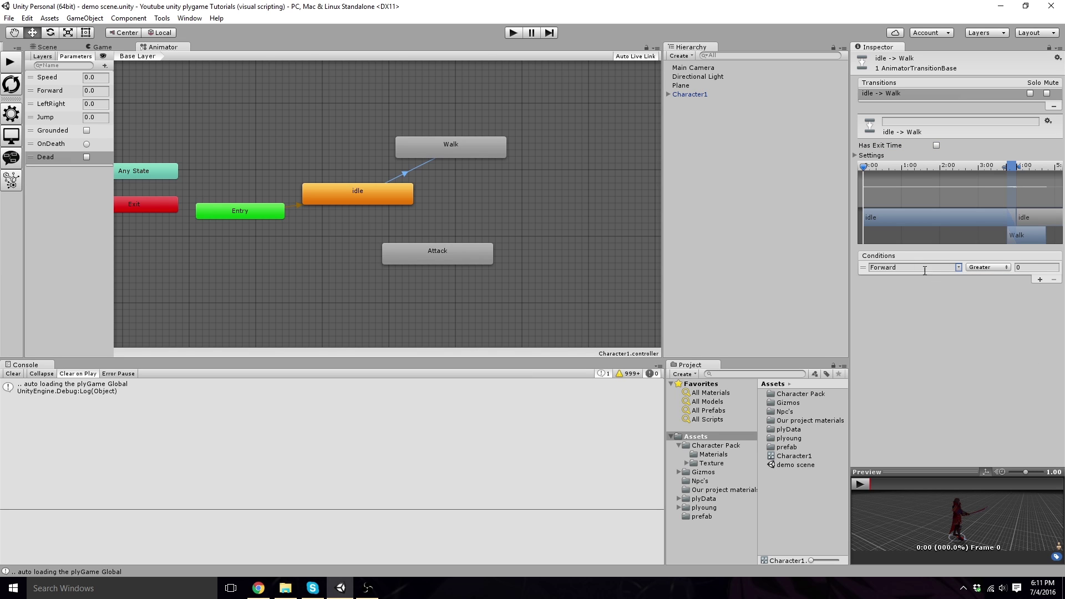
{"action": "left_click", "coordinate": [1024, 268]}
{"action": "type", "text": "1"}
- Create a Walk-to-idle transition with Has Exit Time disabled
{"action": "left_click", "coordinate": [407, 142]}
{"action": "right_click", "coordinate": [411, 144]}
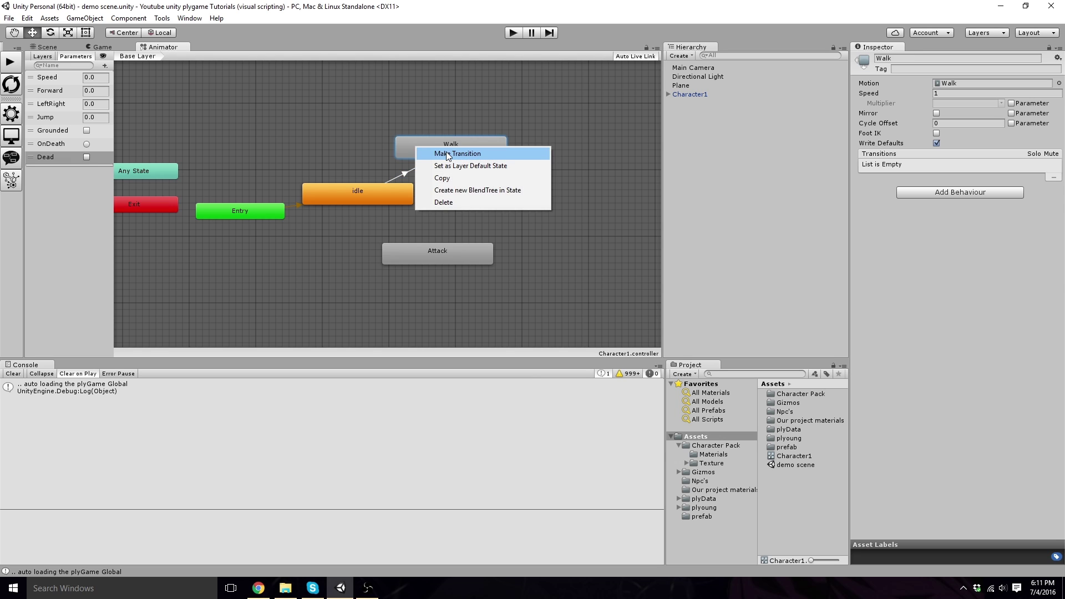
{"action": "left_click", "coordinate": [446, 151]}
{"action": "left_click", "coordinate": [347, 190]}
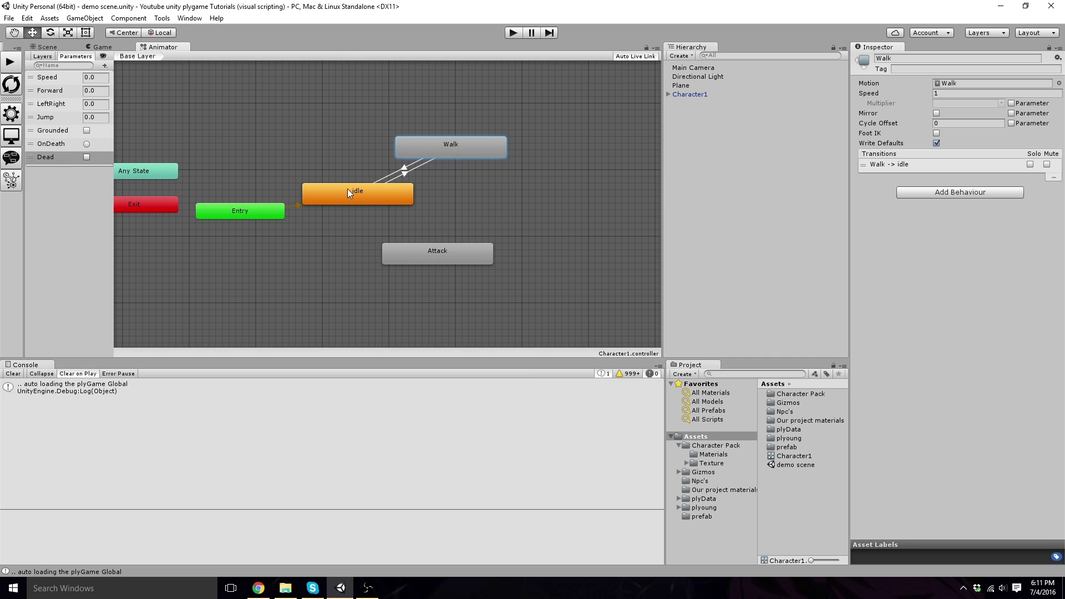
{"action": "left_click", "coordinate": [402, 168]}
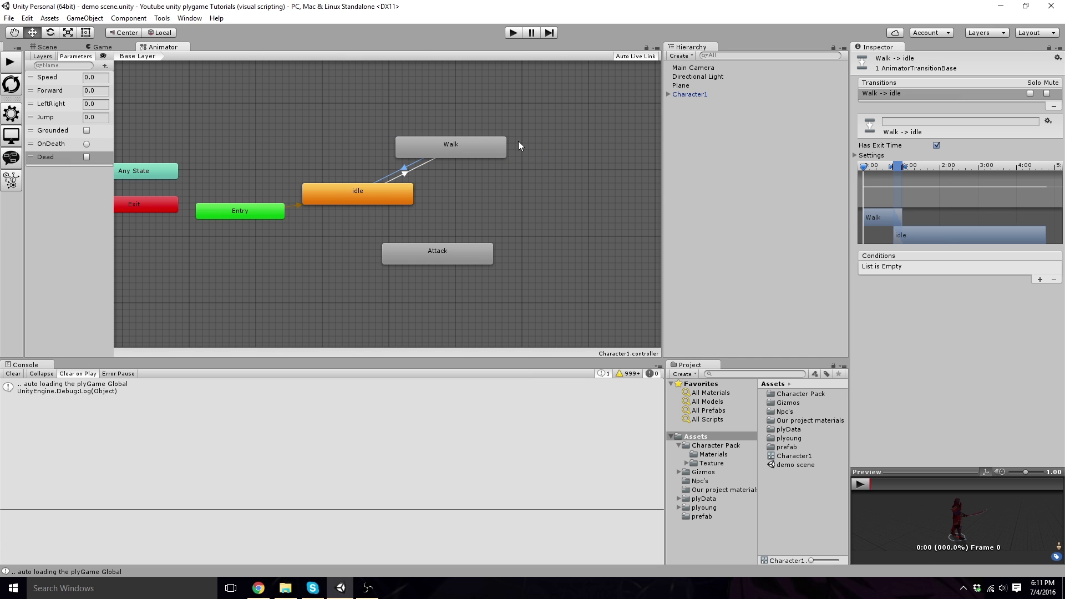
{"action": "left_click", "coordinate": [936, 145]}
- Give the Walk-to-idle transition the condition Forward Less 1
{"action": "left_click", "coordinate": [1040, 280]}
{"action": "left_click", "coordinate": [956, 268]}
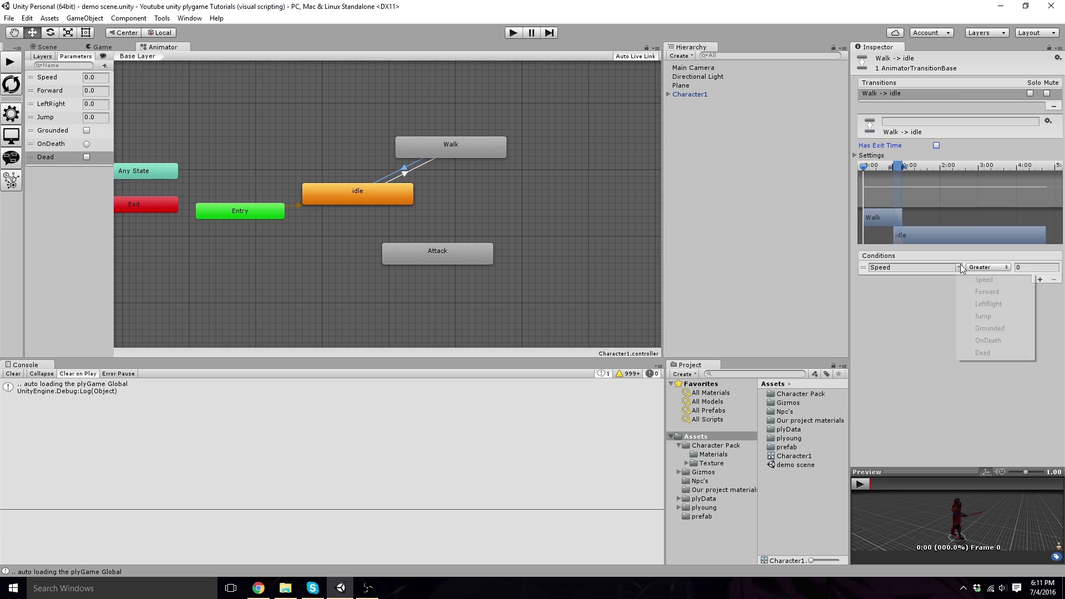
{"action": "left_click", "coordinate": [980, 292]}
{"action": "left_click", "coordinate": [988, 268]}
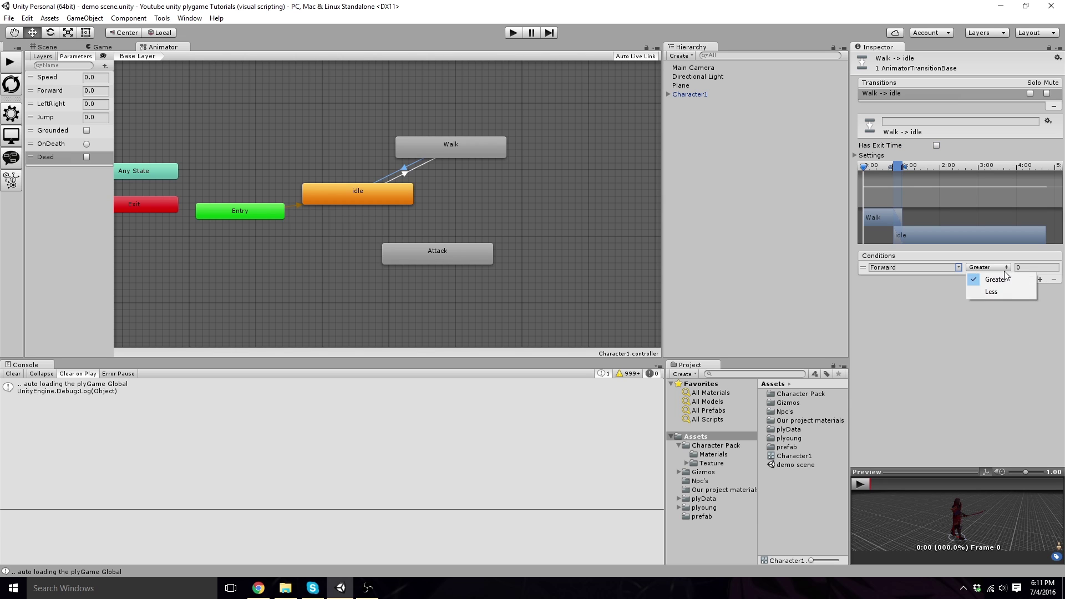
{"action": "left_click", "coordinate": [981, 292]}
{"action": "left_click", "coordinate": [1030, 268]}
{"action": "type", "text": "1"}
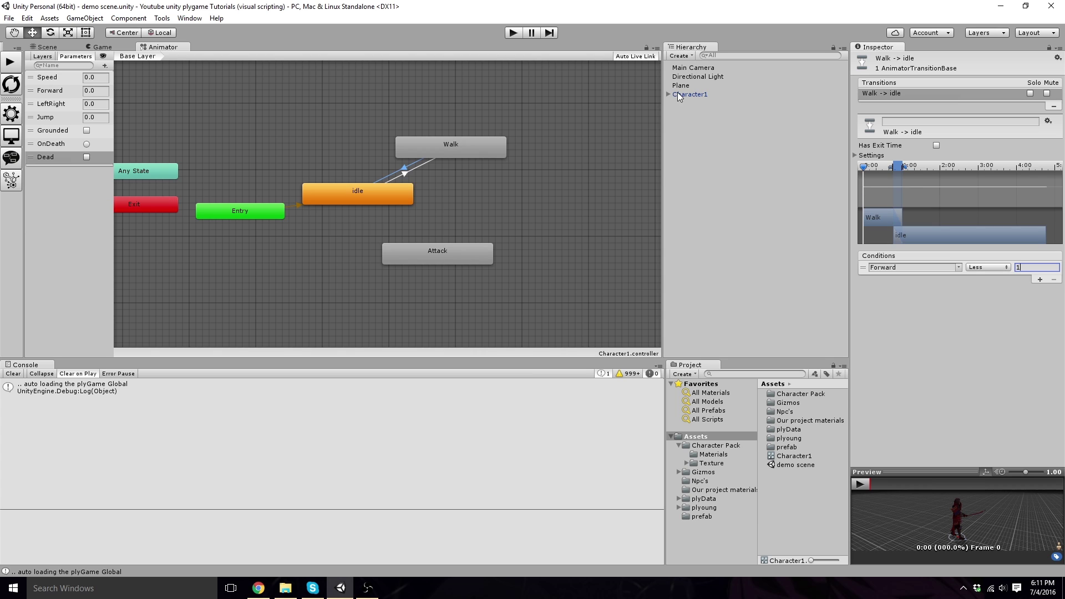
{"action": "left_click", "coordinate": [442, 252]}
- Make a transition from the Attack state back to the idle state
{"action": "right_click", "coordinate": [421, 259]}
{"action": "left_click", "coordinate": [444, 265]}
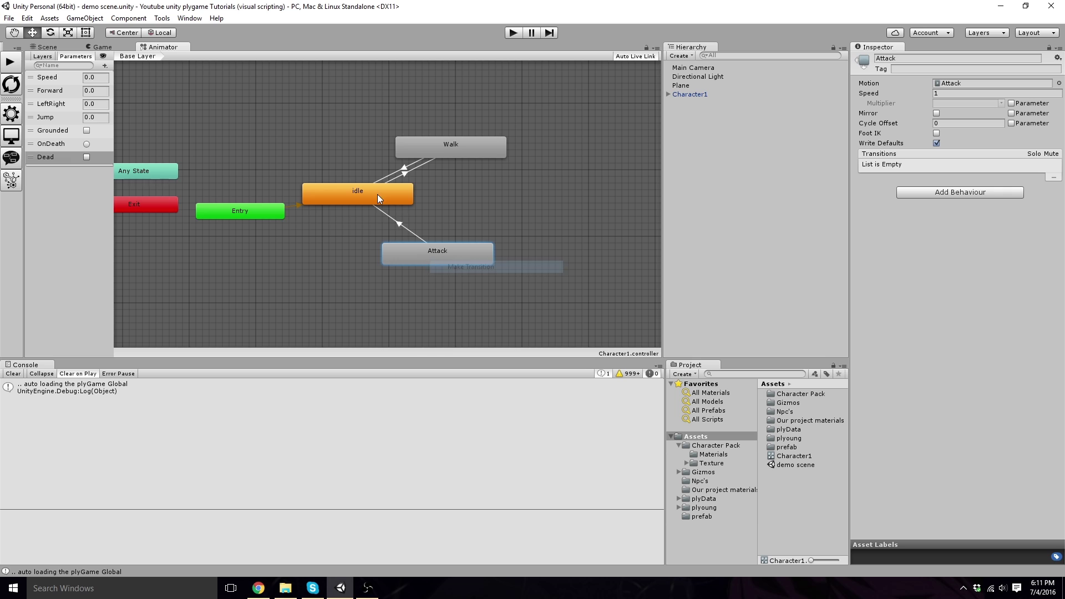
{"action": "left_click", "coordinate": [373, 193]}
{"action": "left_click", "coordinate": [397, 223]}
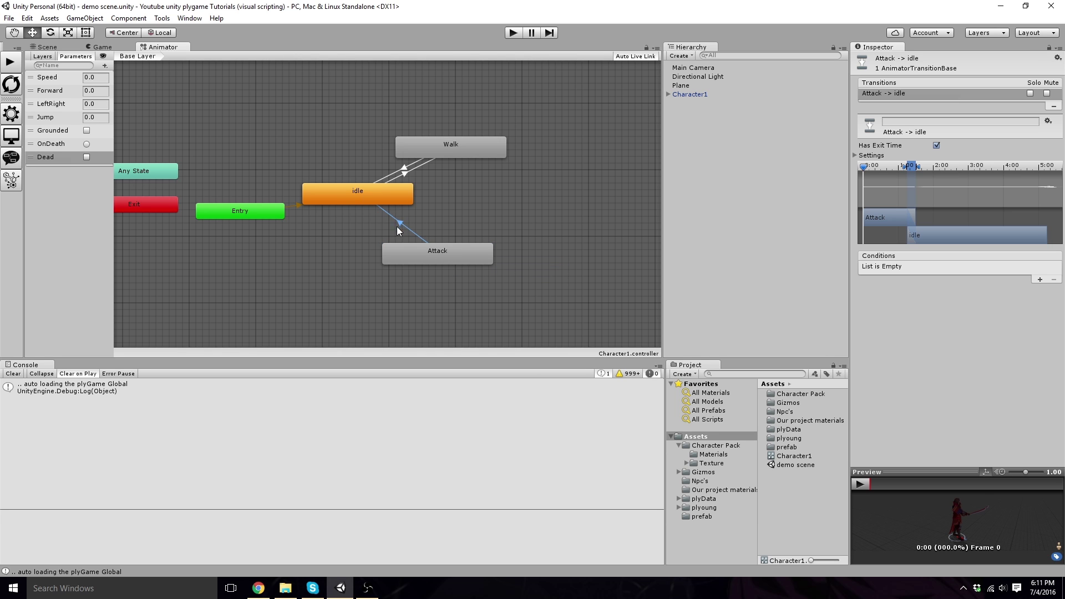
- Add a new Float parameter named 'Attack' to the Animator parameters
{"action": "left_click", "coordinate": [106, 65]}
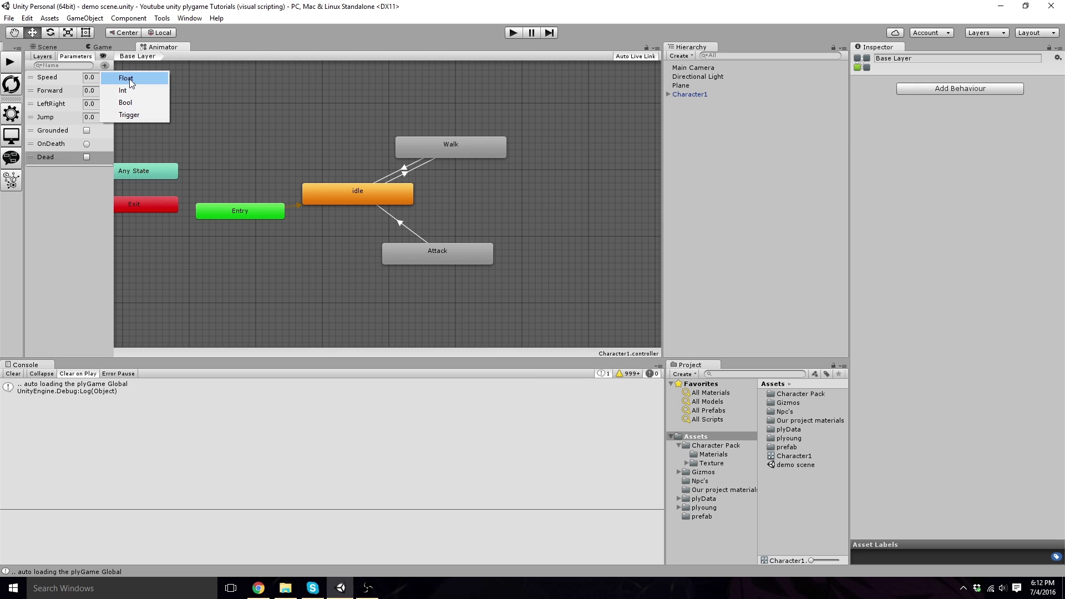
{"action": "left_click", "coordinate": [126, 79]}
{"action": "type", "text": "Attack"}
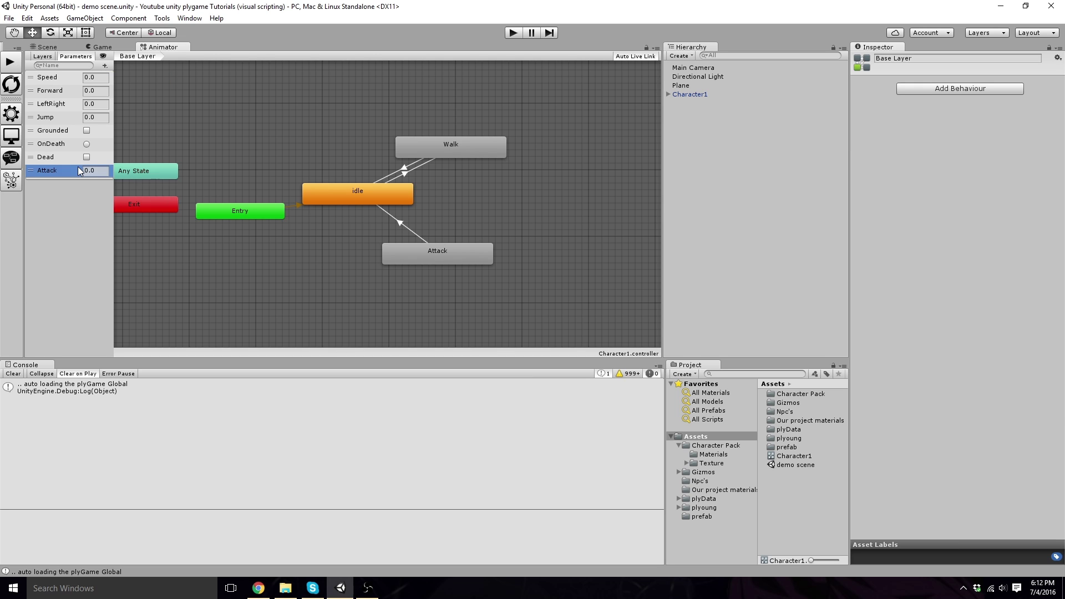
{"action": "key", "text": "Return"}
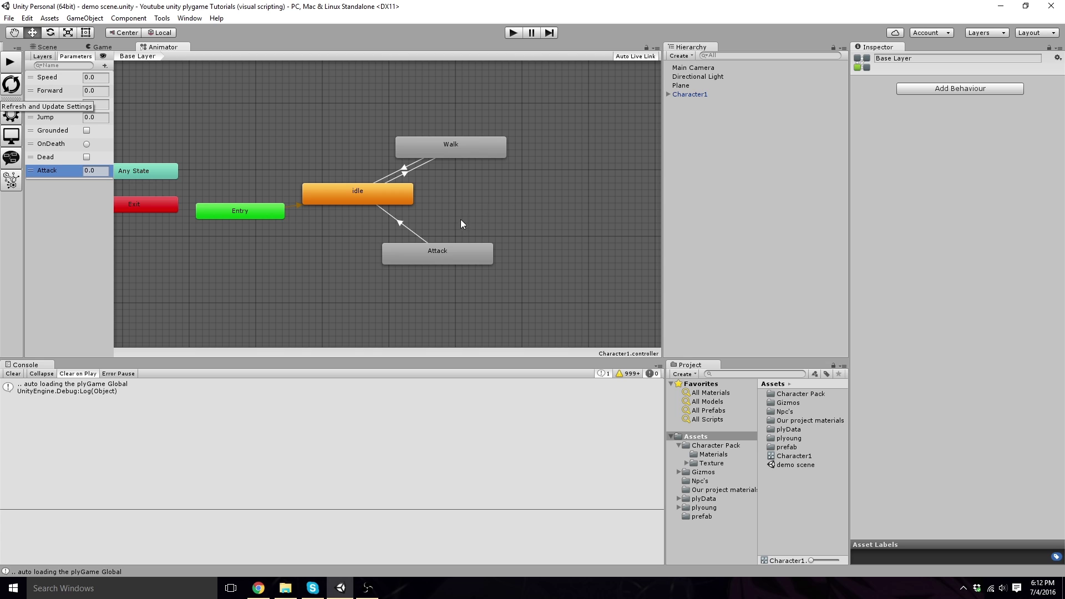
- Give the Attack-to-idle transition the condition Attack Less 1
{"action": "left_click", "coordinate": [399, 223]}
{"action": "left_click", "coordinate": [1040, 279]}
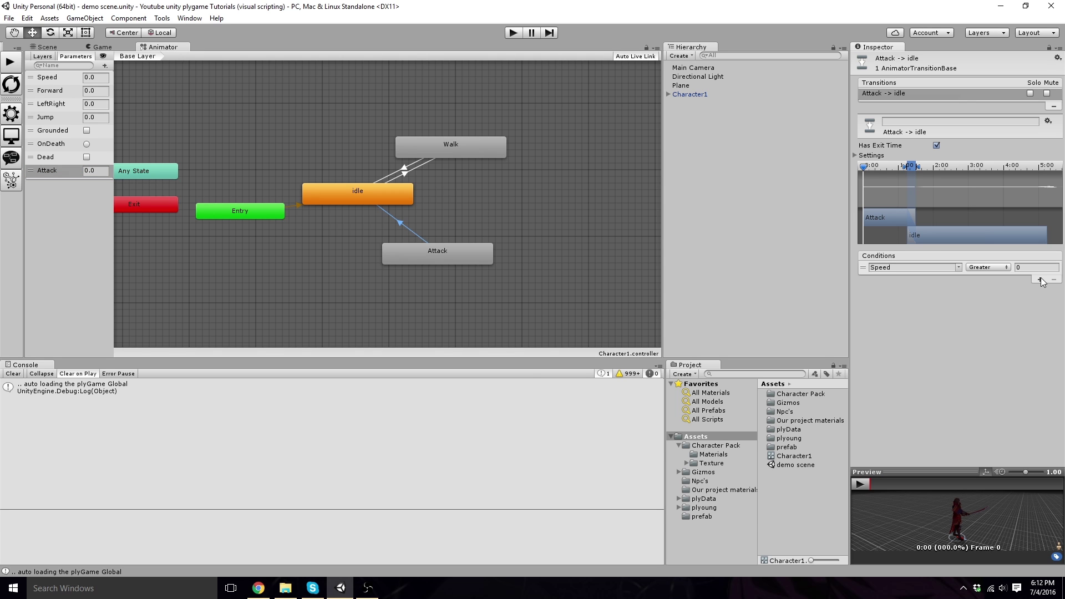
{"action": "left_click", "coordinate": [937, 145]}
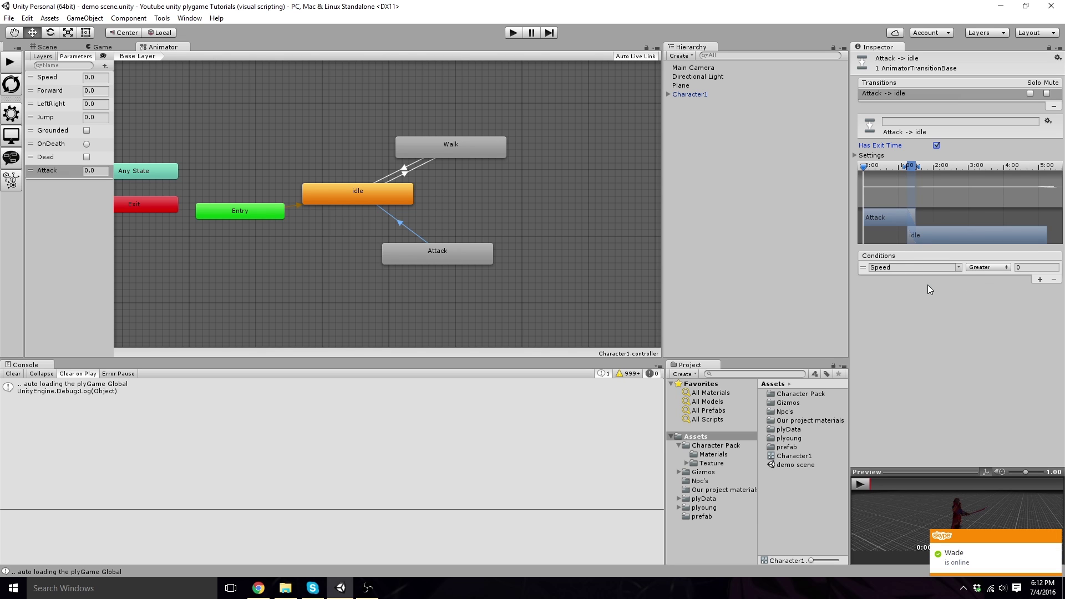
{"action": "left_click", "coordinate": [958, 268]}
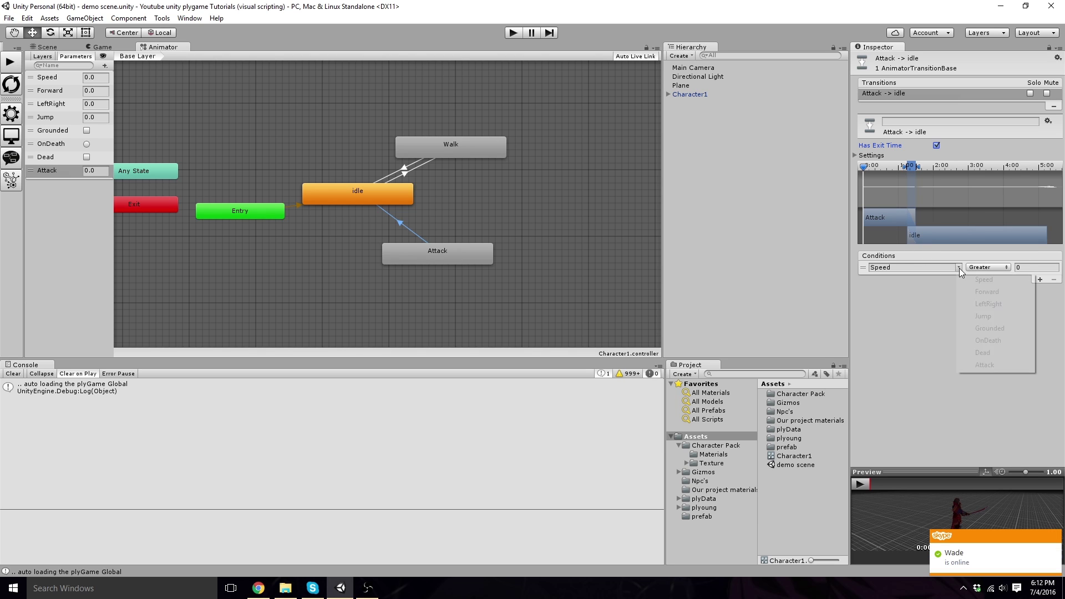
{"action": "left_click", "coordinate": [991, 364]}
{"action": "left_click", "coordinate": [1007, 267]}
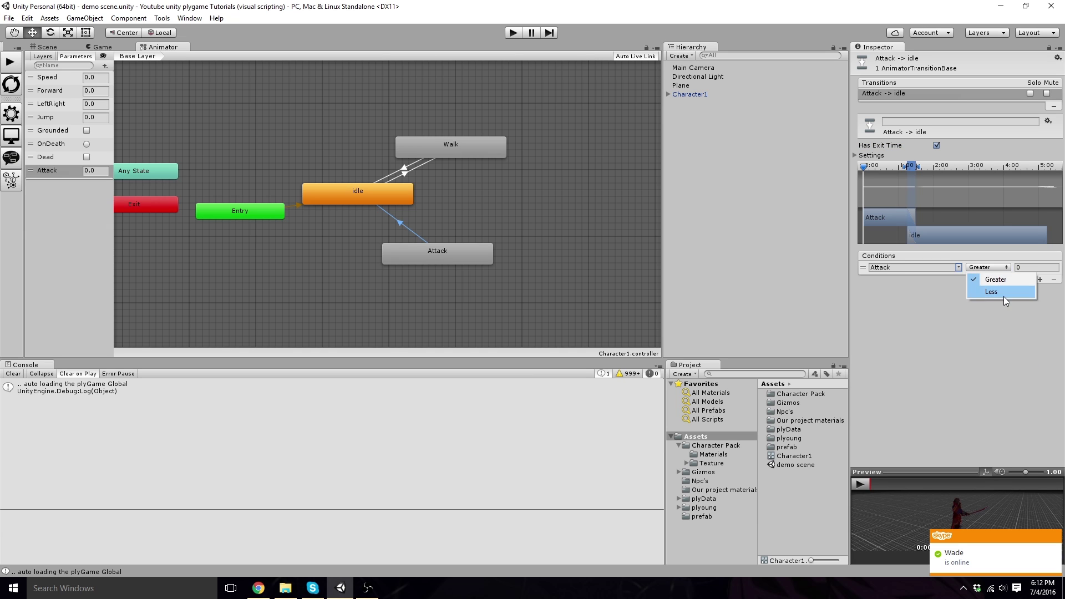
{"action": "left_click", "coordinate": [1003, 297]}
{"action": "left_click", "coordinate": [1026, 268]}
{"action": "type", "text": "1"}
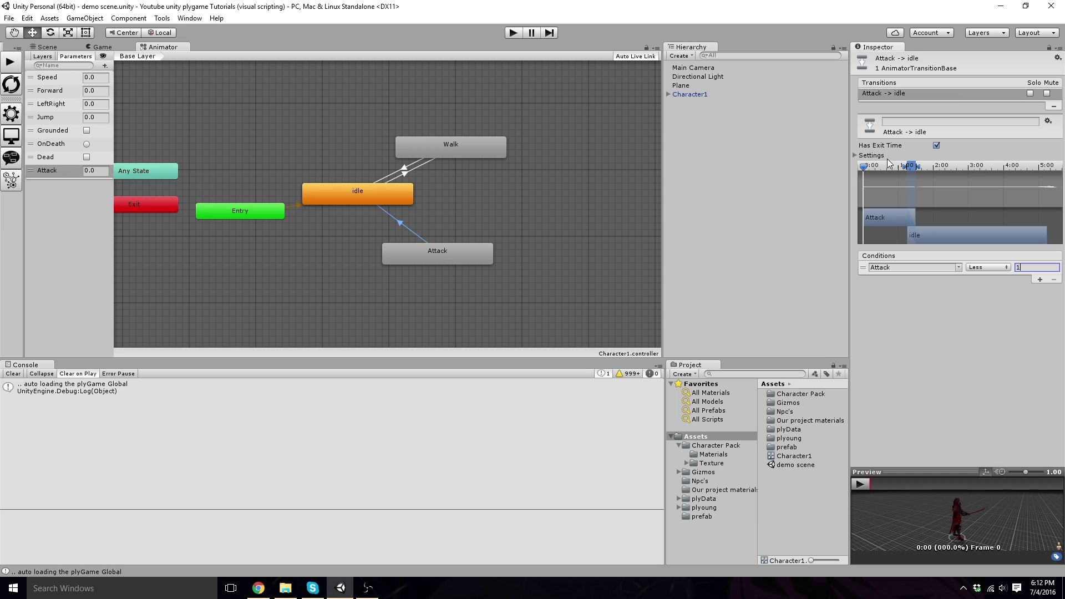
{"action": "left_click", "coordinate": [437, 253]}
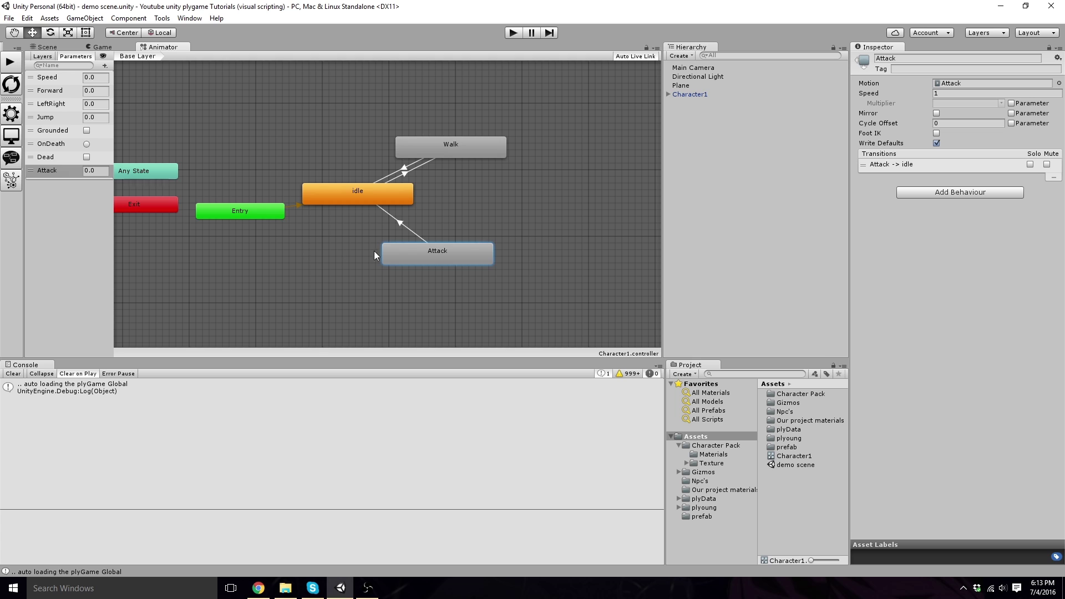
- In the Scene view, assign the Character1 controller to the Art object's Animator
{"action": "left_click", "coordinate": [717, 208]}
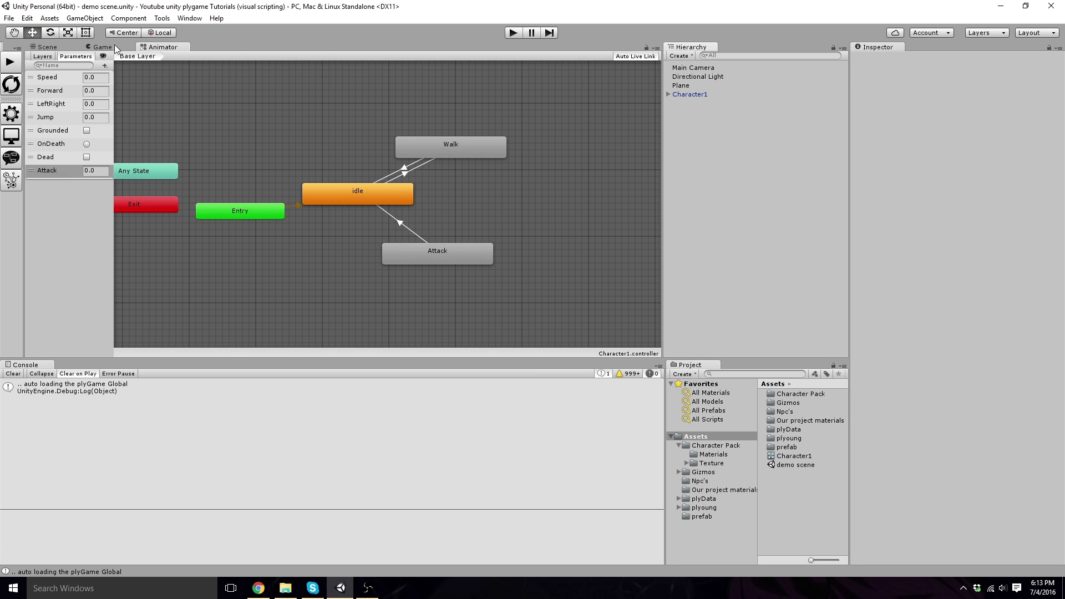
{"action": "left_click", "coordinate": [39, 47]}
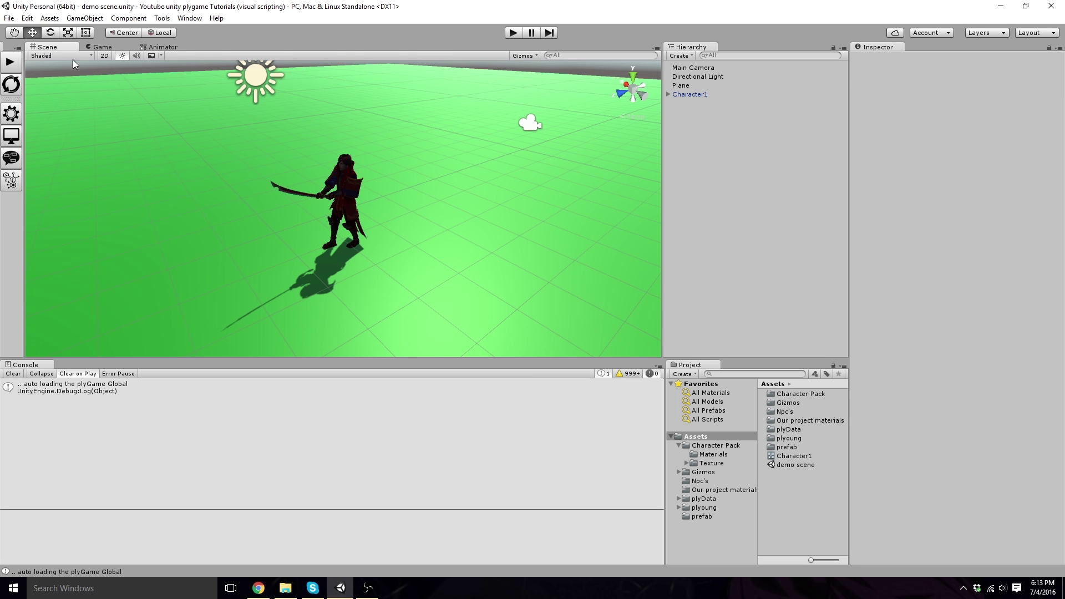
{"action": "left_click", "coordinate": [668, 94]}
{"action": "left_click", "coordinate": [687, 104]}
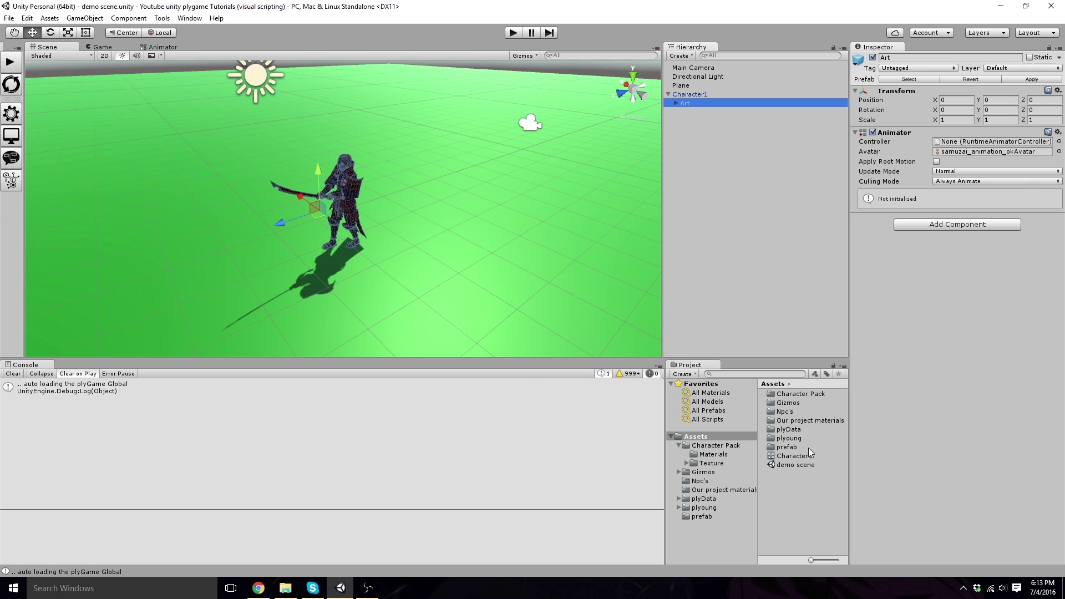
{"action": "left_click_drag", "start_coordinate": [807, 459], "coordinate": [956, 144]}
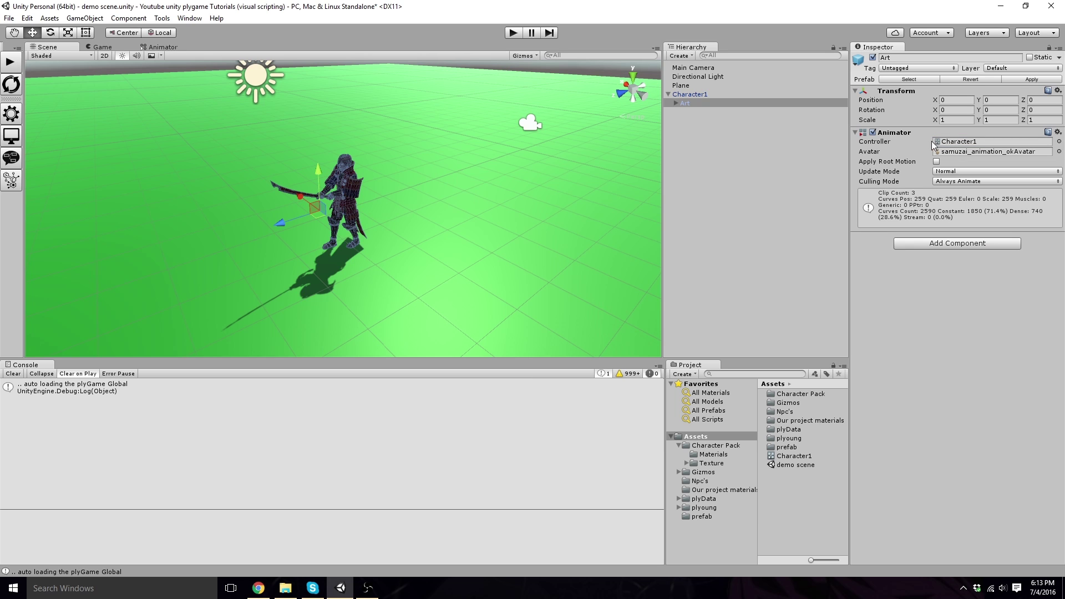
- Apply the changes to the Character1 prefab
{"action": "left_click", "coordinate": [688, 94]}
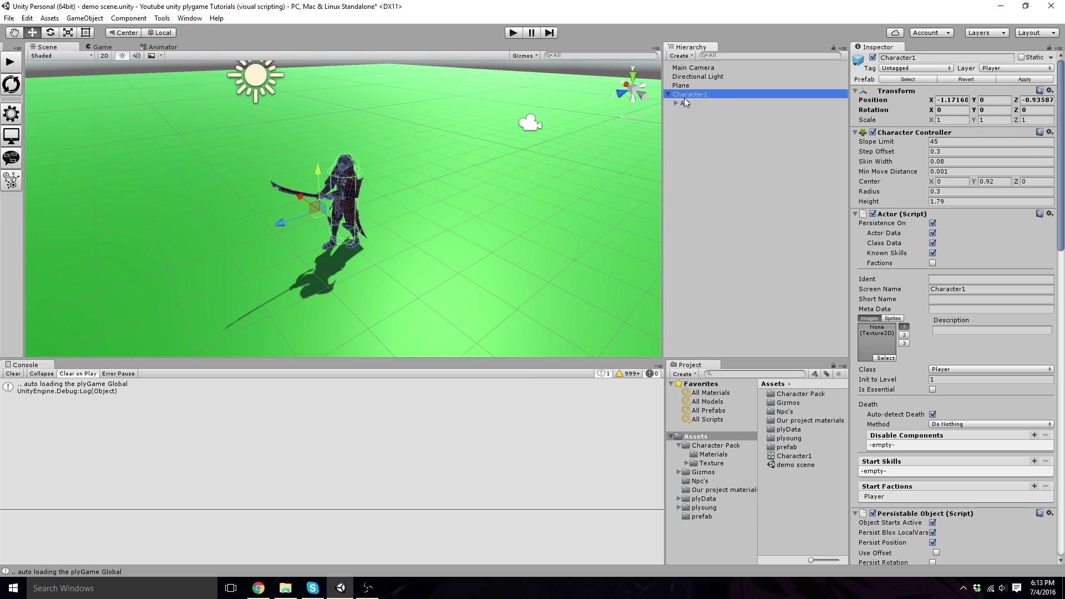
{"action": "left_click", "coordinate": [668, 95]}
{"action": "left_click", "coordinate": [1024, 79]}
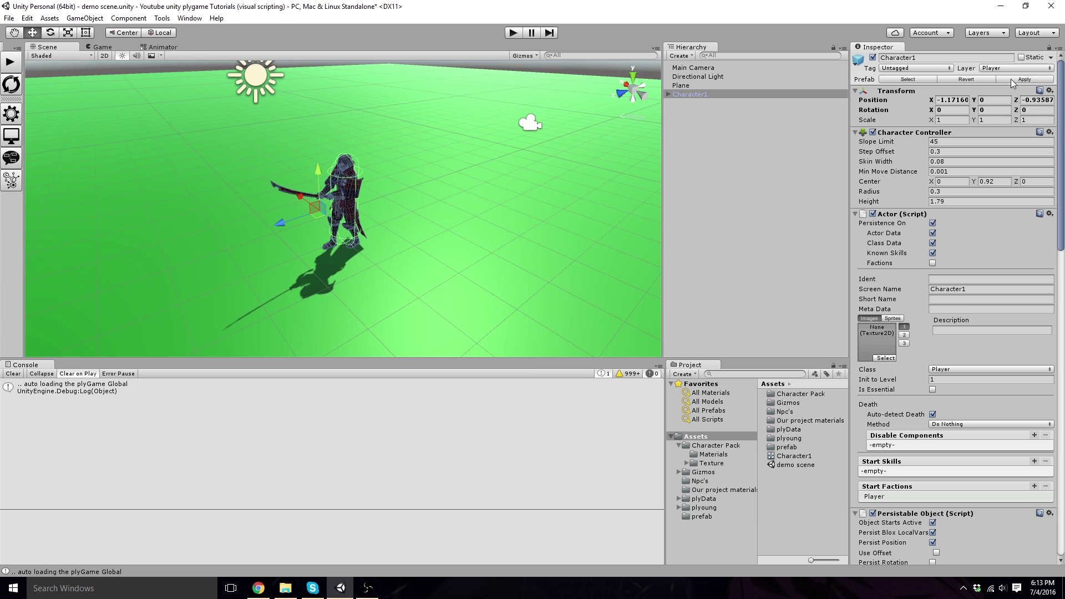
{"action": "left_click", "coordinate": [716, 160]}
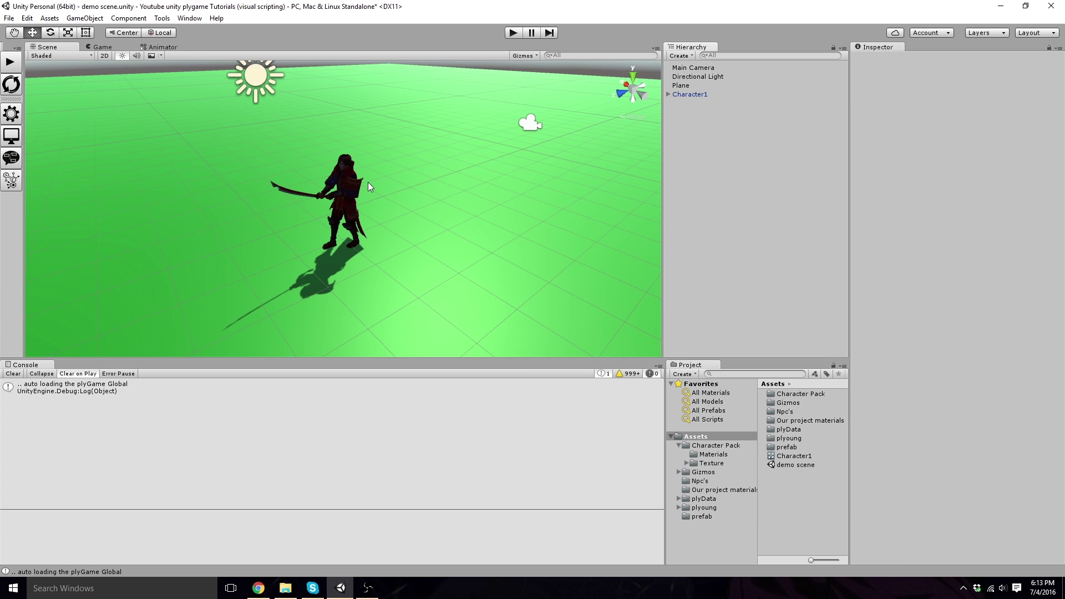
- Enter Play mode to test the character with its Character1 controller
{"action": "left_click", "coordinate": [512, 33]}
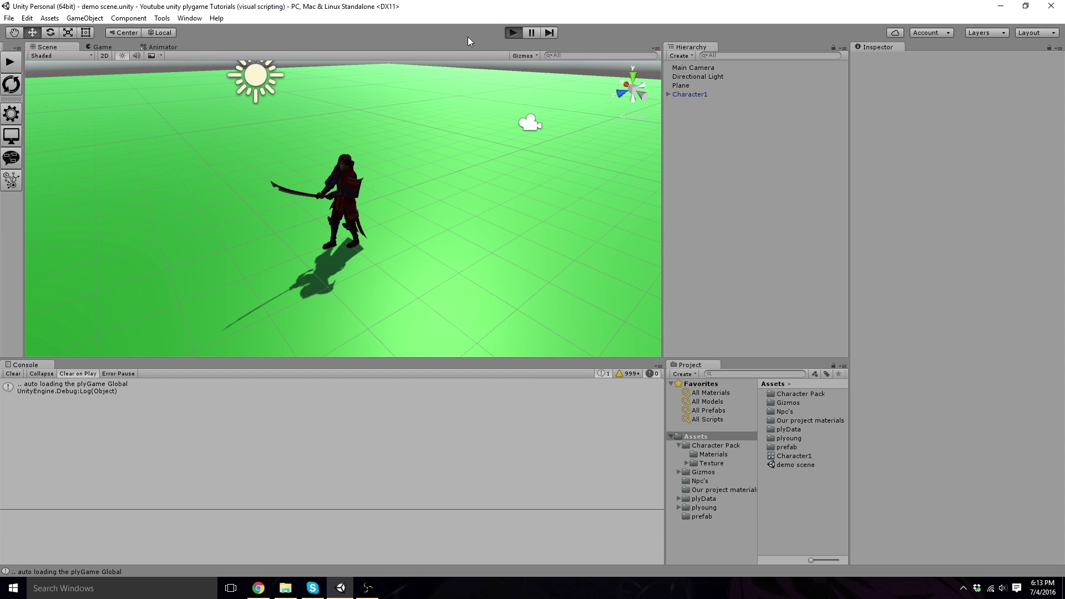